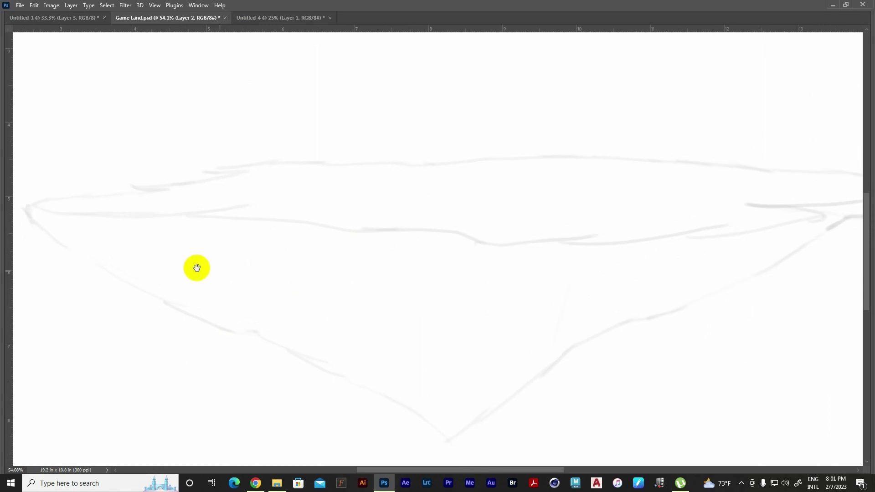
- Create a new layer named Line Art above the island sketch
drag(196, 268, 271, 299)
key(ctrl+shift+n)
text(Line A)
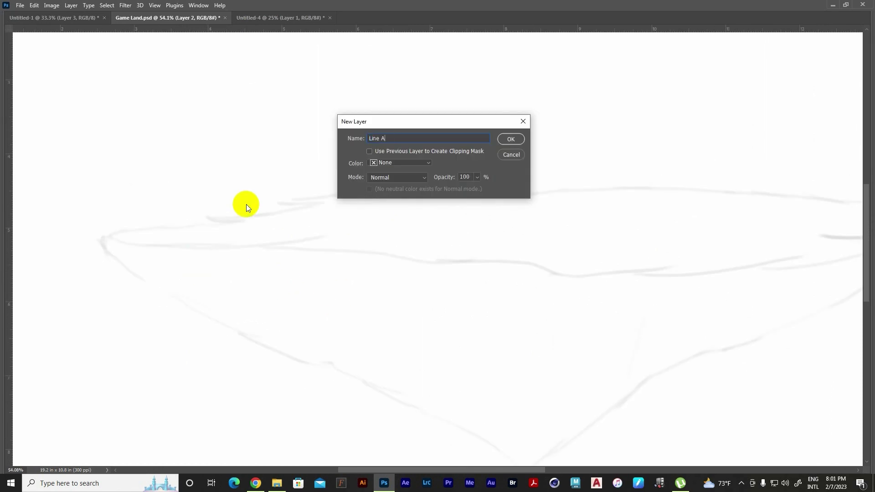
text(rt)
key(Return)
- Ink dark outlines along the island's top edge and its left tip
mouse_move(101, 243)
mouse_down()
mouse_move(280, 209)
mouse_move(611, 189)
mouse_move(397, 184)
mouse_move(714, 198)
mouse_move(836, 213)
mouse_move(788, 241)
mouse_move(734, 244)
mouse_up()
mouse_move(611, 227)
mouse_down()
mouse_move(767, 217)
mouse_move(724, 241)
mouse_up()
scroll(660, 197, down, 1)
mouse_move(678, 176)
mouse_down()
mouse_move(726, 187)
mouse_move(615, 205)
mouse_up()
drag(514, 216, 496, 211)
- Ink the left tip's lower edge and the island's left underside
mouse_move(39, 183)
mouse_down()
mouse_move(295, 192)
mouse_move(474, 211)
mouse_move(744, 201)
mouse_up()
key(ctrl+z)
mouse_move(42, 174)
mouse_down()
mouse_move(152, 258)
mouse_move(239, 295)
mouse_up()
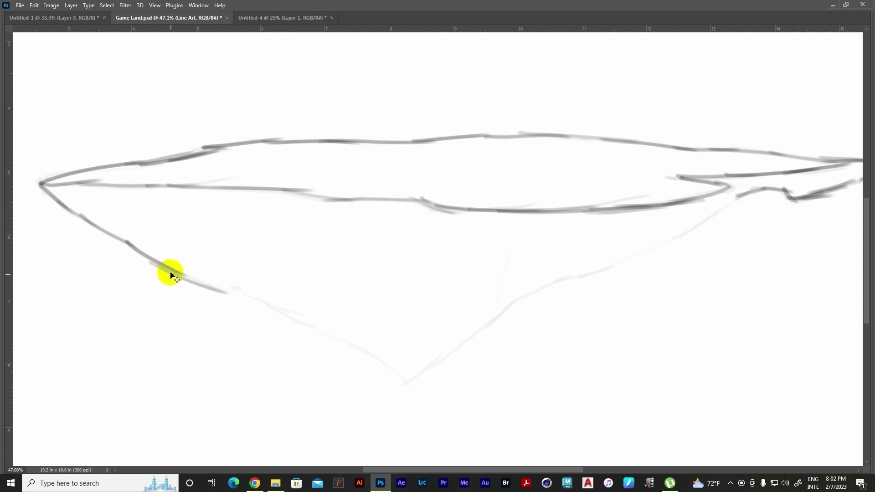
mouse_move(170, 274)
mouse_down()
mouse_move(242, 288)
mouse_move(397, 371)
mouse_move(563, 281)
mouse_move(706, 226)
mouse_move(768, 190)
mouse_up()
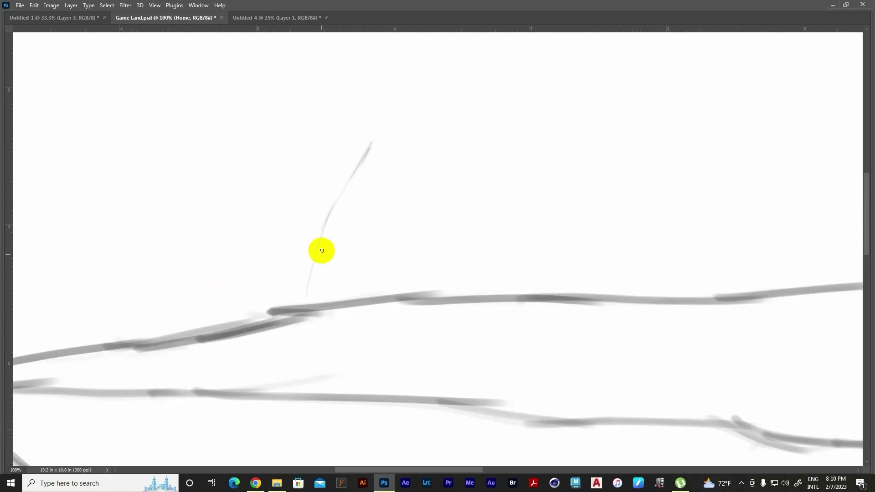
- Sketch the tapering stem and a rounded cap with its right side curled under the brim
mouse_move(320, 250)
mouse_down()
mouse_move(321, 360)
mouse_move(529, 342)
mouse_up()
mouse_move(459, 163)
mouse_down()
mouse_move(445, 267)
mouse_move(506, 355)
mouse_move(370, 355)
mouse_up()
mouse_move(373, 142)
mouse_down()
mouse_move(335, 156)
mouse_move(501, 166)
mouse_up()
scroll(337, 238, up, 3)
mouse_move(338, 238)
mouse_down()
mouse_move(259, 243)
mouse_move(455, 129)
mouse_move(507, 179)
mouse_move(515, 289)
mouse_move(465, 253)
mouse_up()
drag(528, 225, 451, 256)
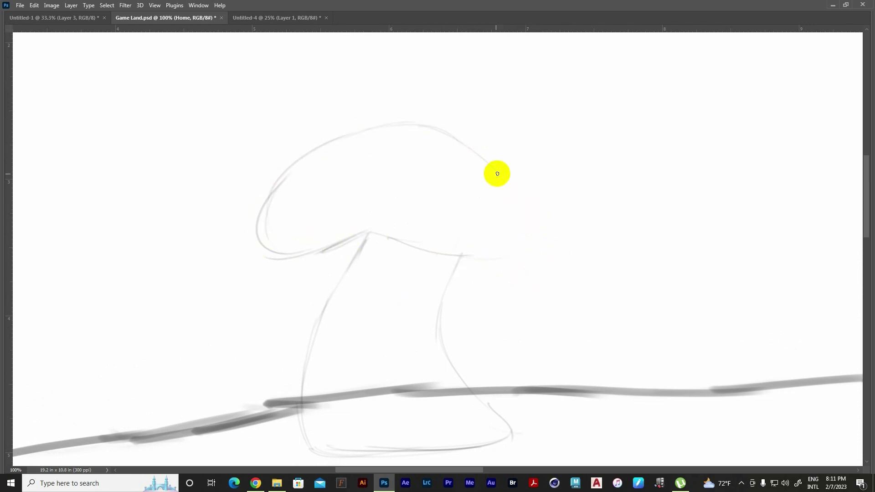
mouse_move(496, 173)
mouse_down()
mouse_move(528, 221)
mouse_move(463, 254)
mouse_move(537, 273)
mouse_up()
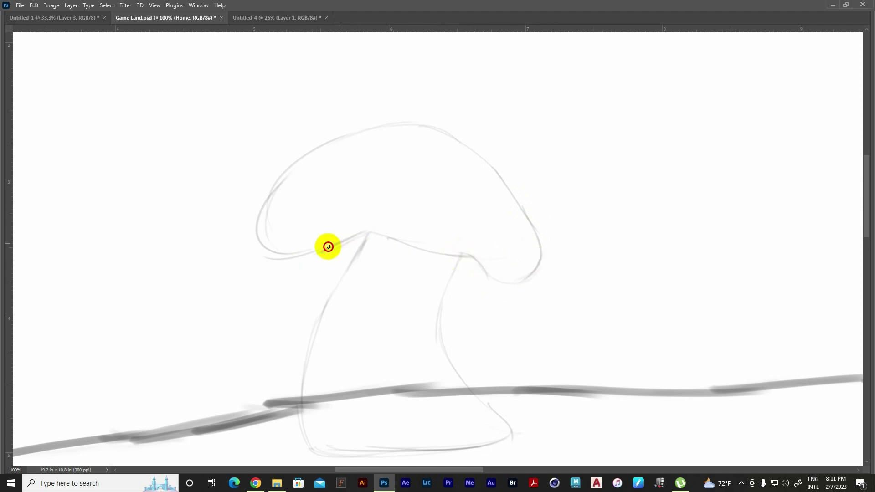
scroll(342, 278, down, 5)
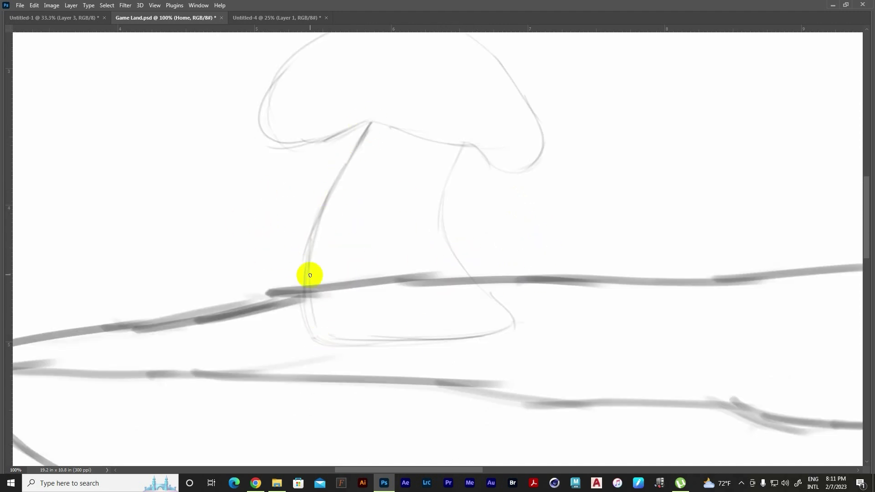
- Erase and redraw the cap's top outline, then refine the line along its underside
drag(452, 200, 331, 161)
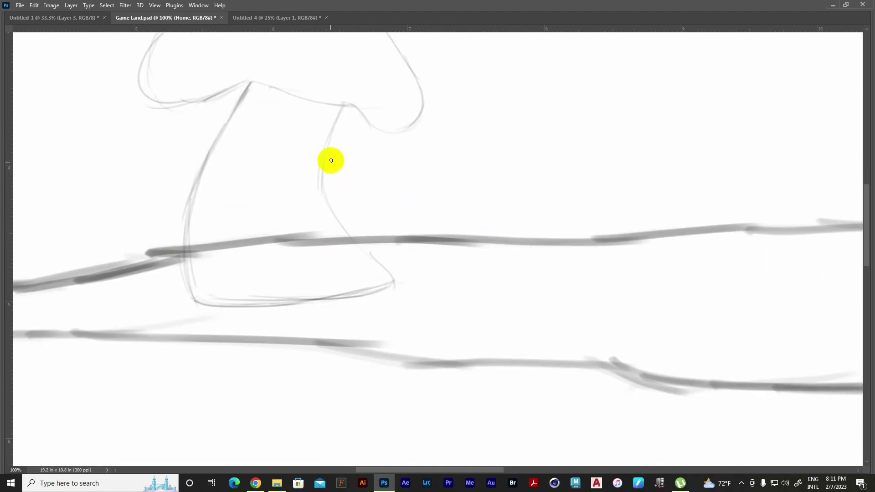
drag(395, 277, 513, 431)
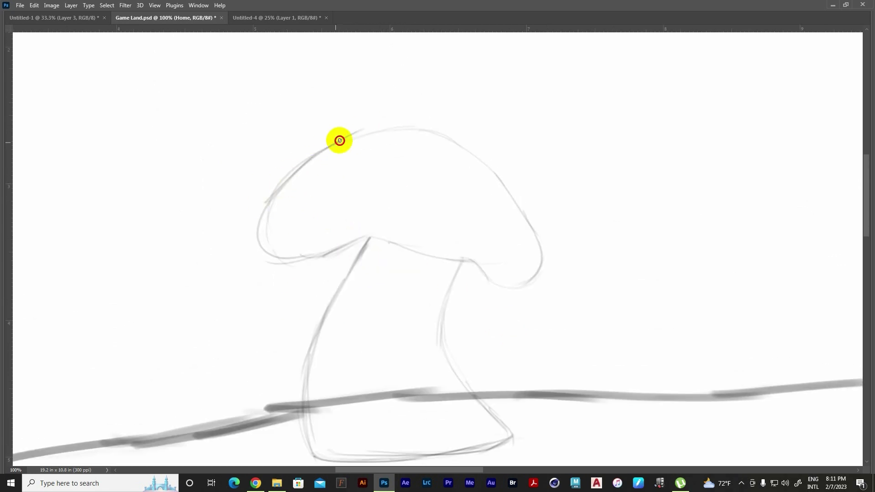
drag(339, 140, 397, 136)
mouse_move(325, 148)
mouse_down()
mouse_move(445, 107)
mouse_move(531, 242)
mouse_up()
key(Tab)
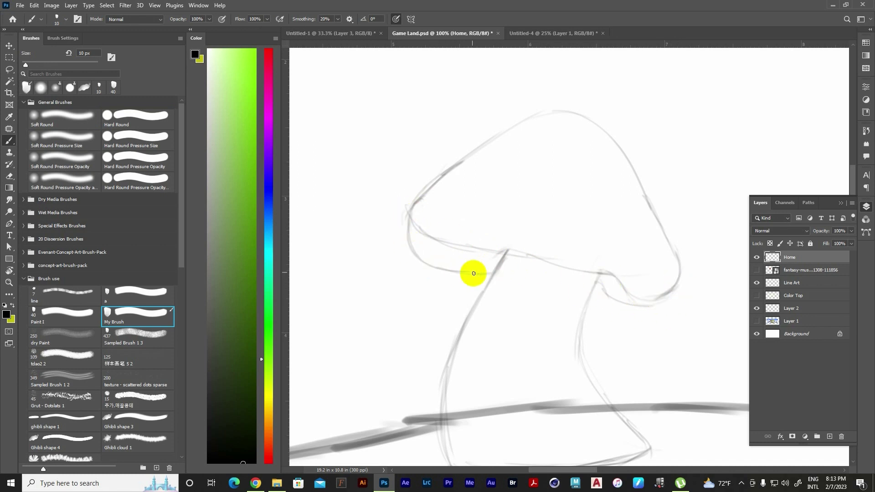
mouse_move(473, 272)
mouse_down()
mouse_move(550, 264)
mouse_move(656, 298)
mouse_move(583, 182)
mouse_up()
mouse_move(304, 225)
mouse_down()
mouse_move(412, 178)
mouse_move(452, 222)
mouse_move(443, 229)
mouse_up()
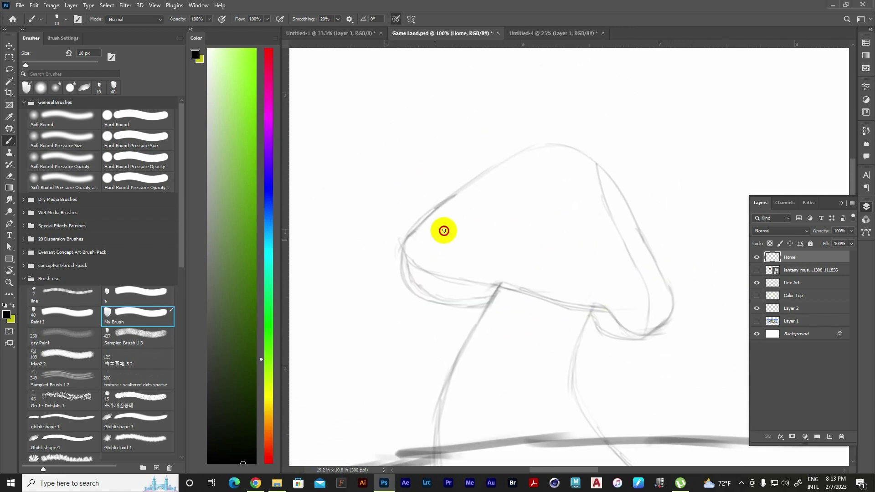
scroll(455, 339, down, 3)
- Duplicate the Line Art layer, hide the original, and erase lines behind the house
click(797, 286)
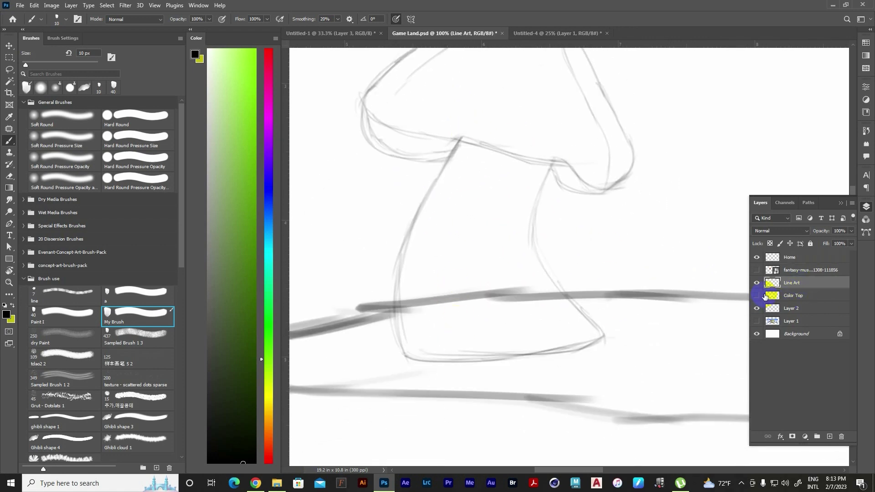
key(ctrl+j)
click(756, 296)
key(e)
scroll(492, 302, down, 2)
mouse_move(412, 273)
mouse_down()
mouse_move(537, 263)
mouse_move(508, 258)
mouse_move(437, 277)
mouse_move(502, 265)
mouse_up()
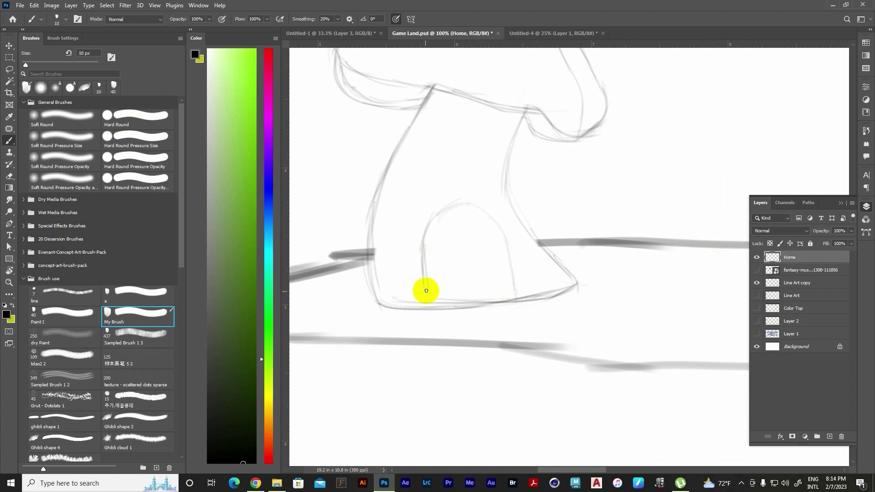
- Sketch an arched doorway on the stem and a curved ground outline under the house
drag(424, 298, 486, 218)
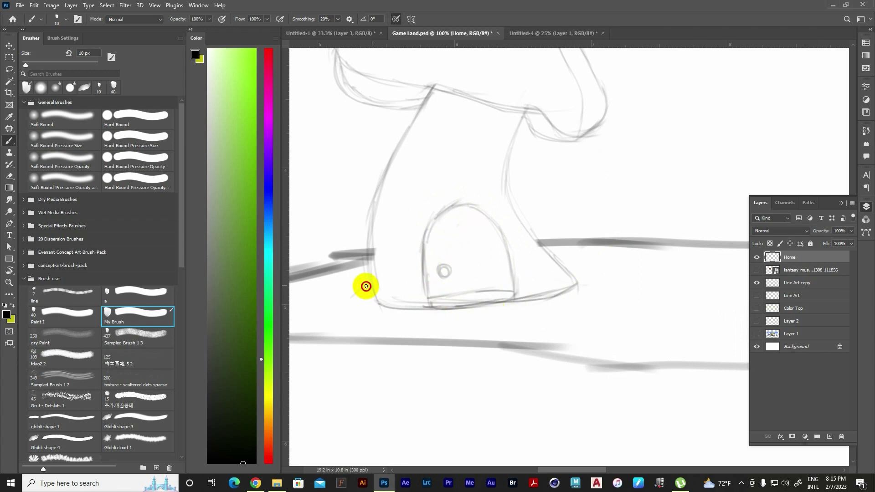
mouse_move(365, 288)
mouse_down()
mouse_move(381, 321)
mouse_move(604, 300)
mouse_up()
drag(572, 246, 604, 303)
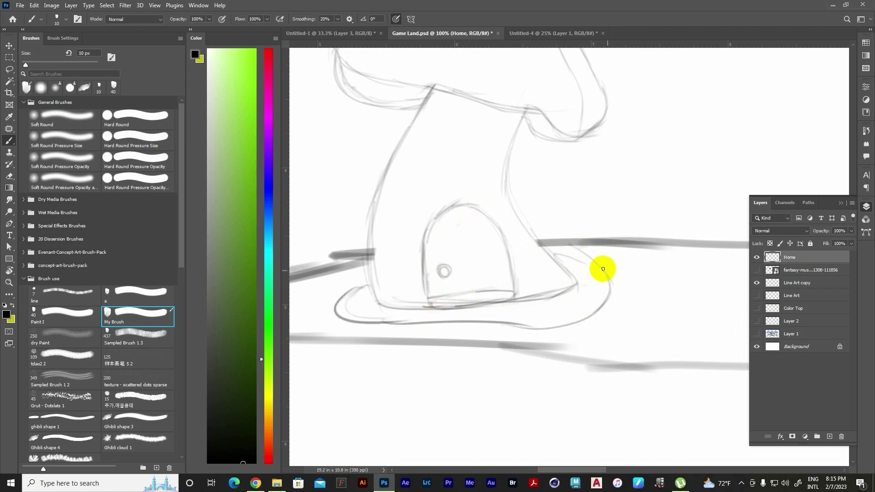
- Draw a small cross-paned window on the house wall, reworking its left edge
scroll(451, 245, up, 2)
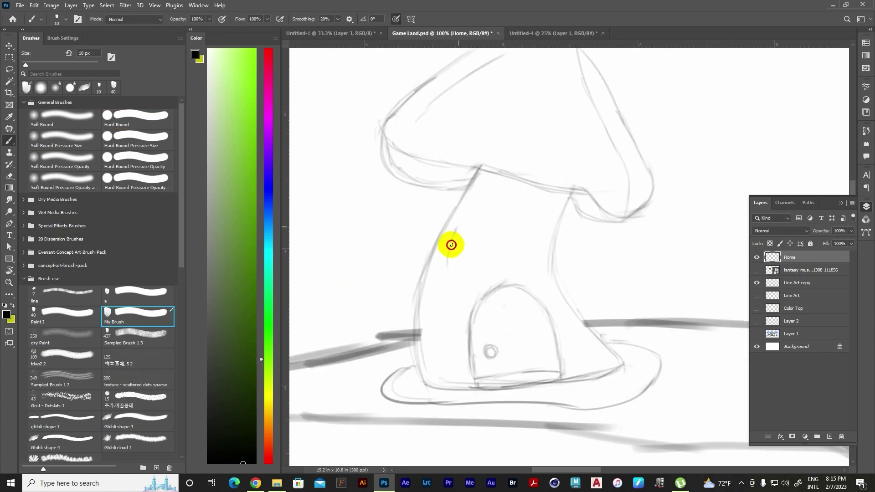
mouse_move(448, 264)
mouse_down()
mouse_move(492, 224)
mouse_move(479, 272)
mouse_up()
drag(448, 263, 480, 260)
key(e)
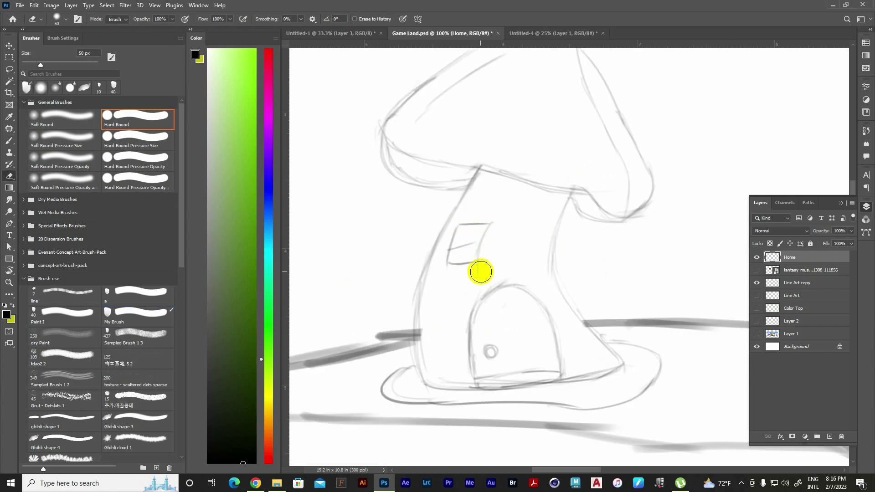
key(b)
mouse_move(456, 253)
mouse_down()
mouse_move(458, 230)
mouse_move(464, 261)
mouse_up()
drag(449, 249, 460, 225)
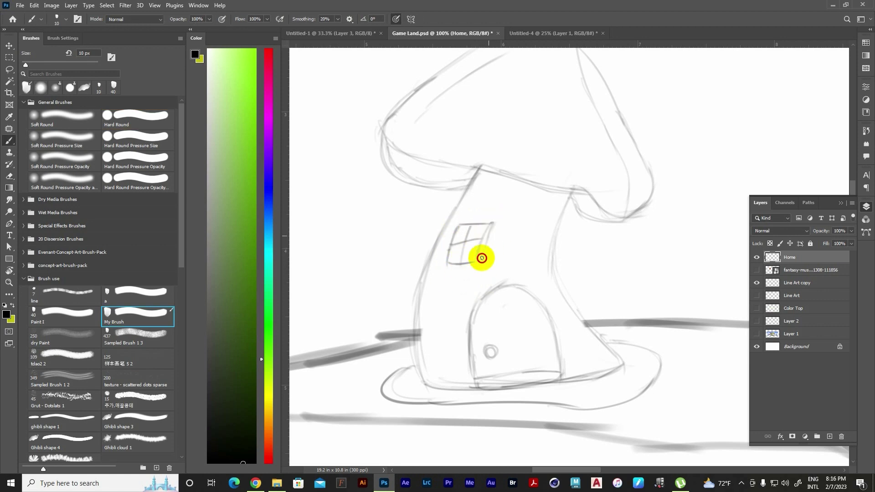
drag(482, 258, 480, 263)
- Reinforce the house's right wall and redraw the door's right arch and darker bottom line
scroll(485, 247, right, 3)
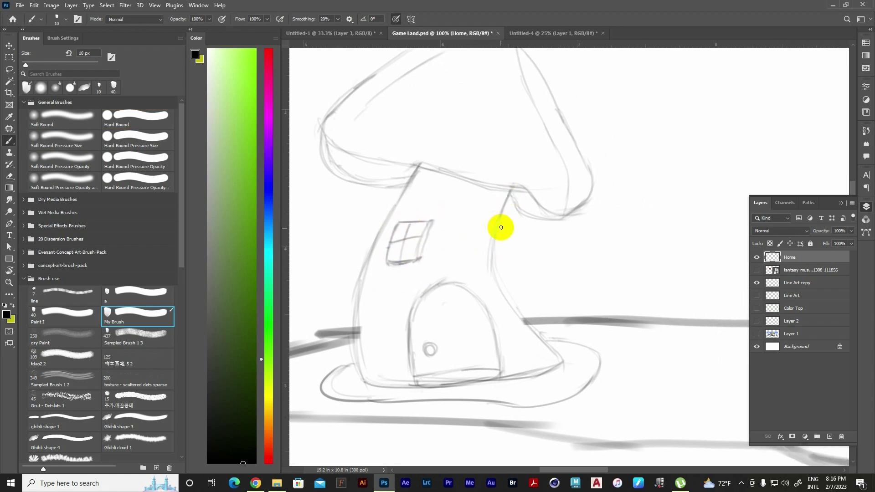
mouse_move(497, 193)
mouse_down()
mouse_move(480, 292)
mouse_move(505, 322)
mouse_up()
scroll(491, 238, down, 3)
scroll(491, 237, left, 1)
drag(473, 222, 511, 284)
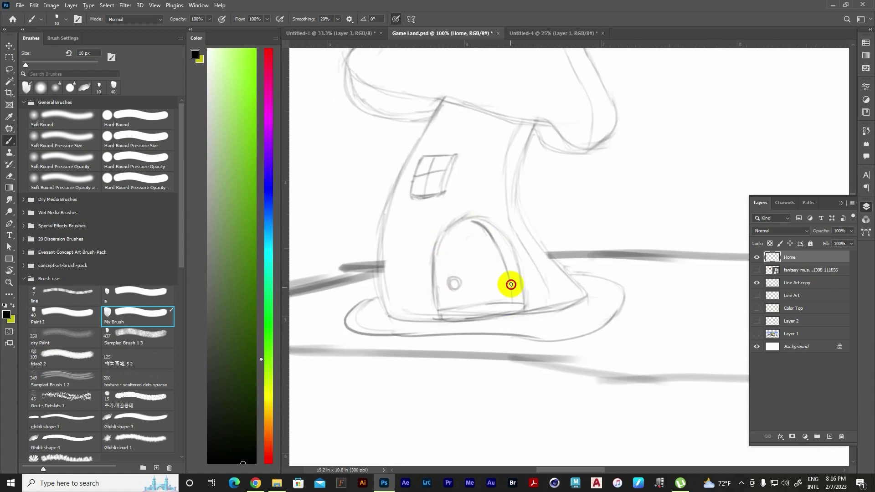
key(ctrl+z)
drag(448, 319, 518, 311)
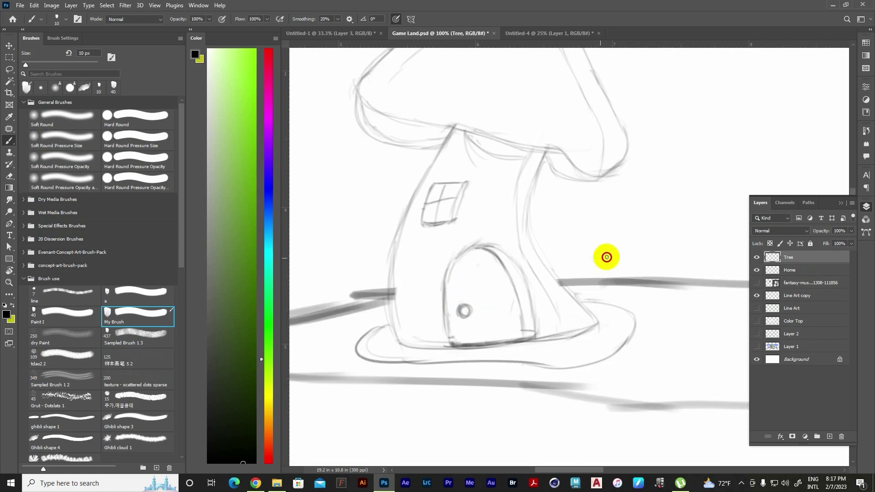
- Sketch a shrub and a stone, erasing Line Art copy ground lines overlapping the stone
mouse_move(605, 254)
mouse_down()
mouse_move(615, 293)
mouse_move(615, 269)
mouse_move(635, 260)
mouse_move(619, 248)
mouse_move(584, 254)
mouse_up()
mouse_move(501, 272)
mouse_down()
mouse_move(514, 306)
mouse_move(459, 288)
mouse_up()
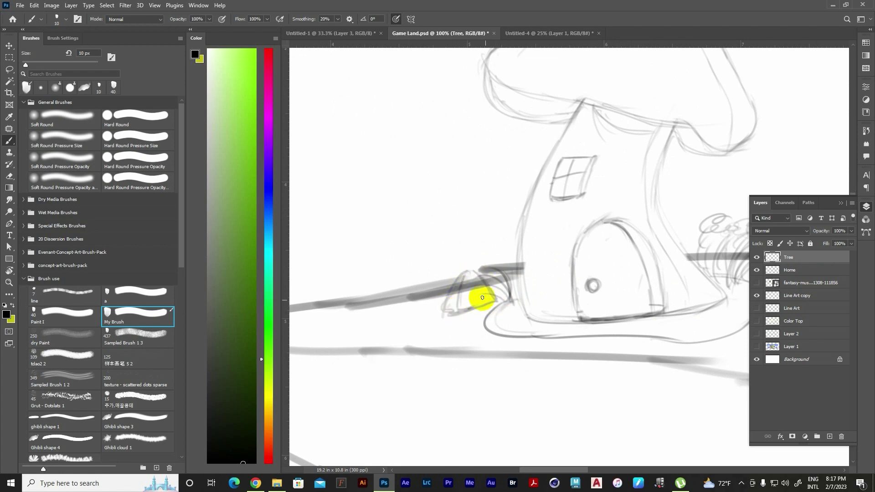
click(797, 295)
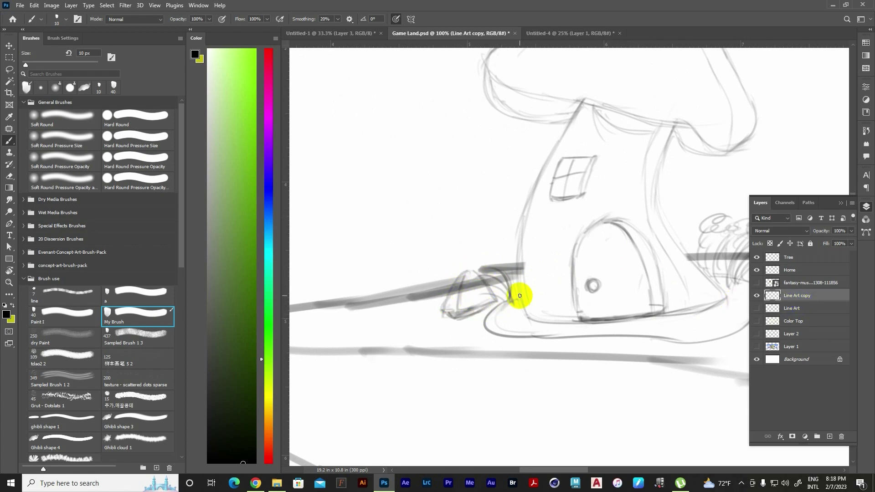
key(e)
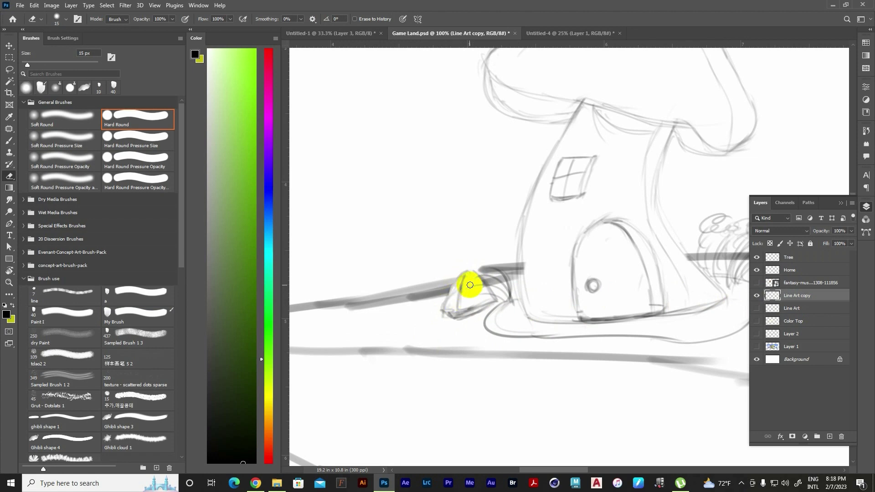
drag(470, 288, 464, 300)
key(b)
click(788, 257)
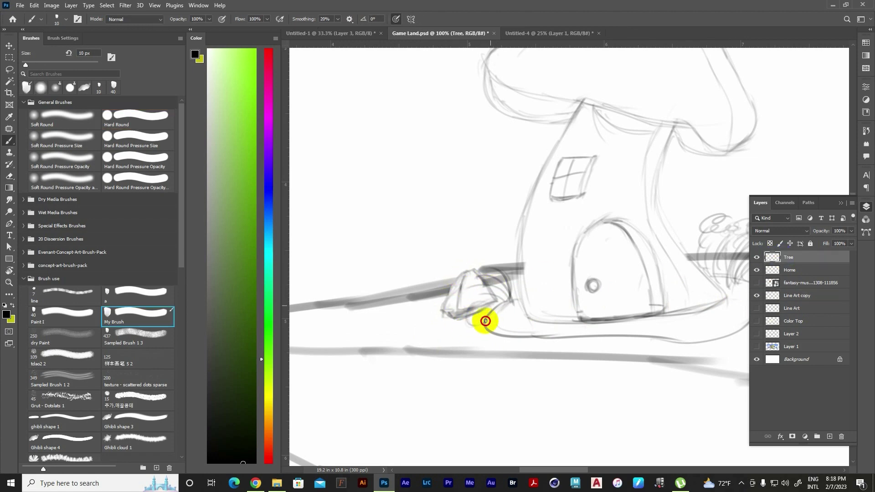
- Hide the side panels and zoom out to see the whole island
key(Tab)
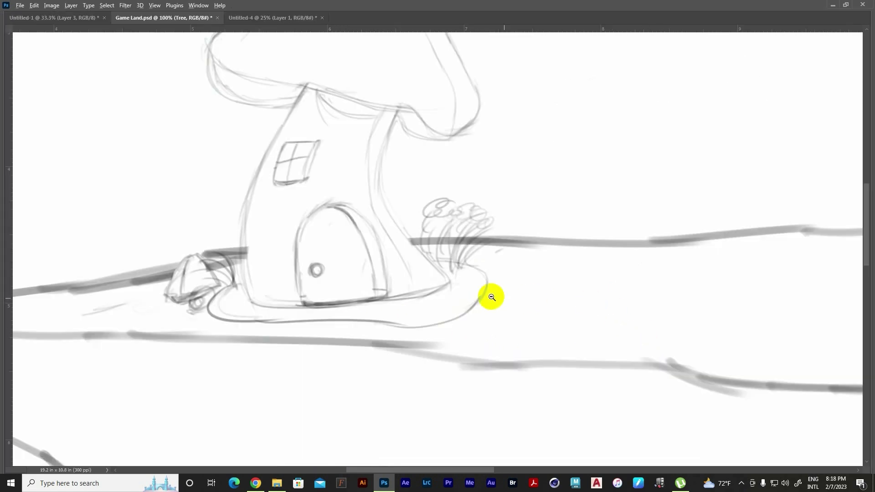
key(ctrl+minus)
key(ctrl+minus)
key(ctrl+minus)
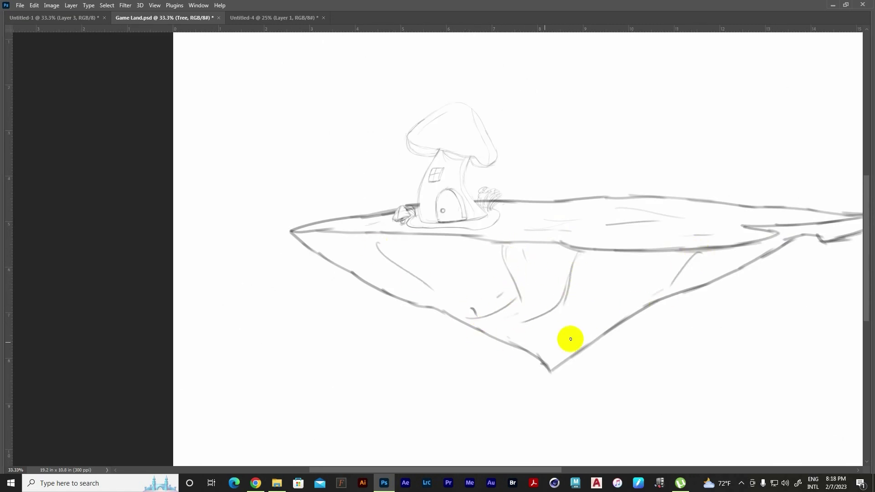
scroll(498, 296, up, 5)
- Lengthen the vertical chimney stroke above the mushroom house
key(Tab)
key(alt+bracketleft)
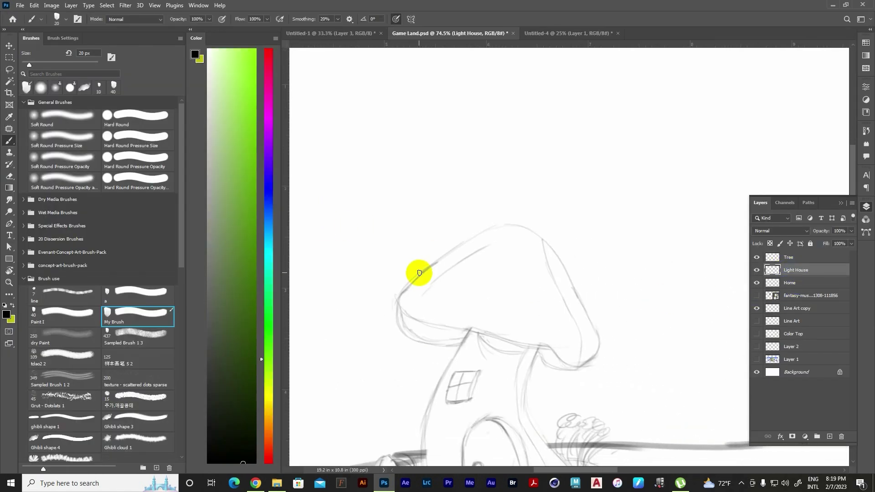
drag(415, 263, 416, 173)
key(Tab)
key(ctrl+plus)
key(ctrl+plus)
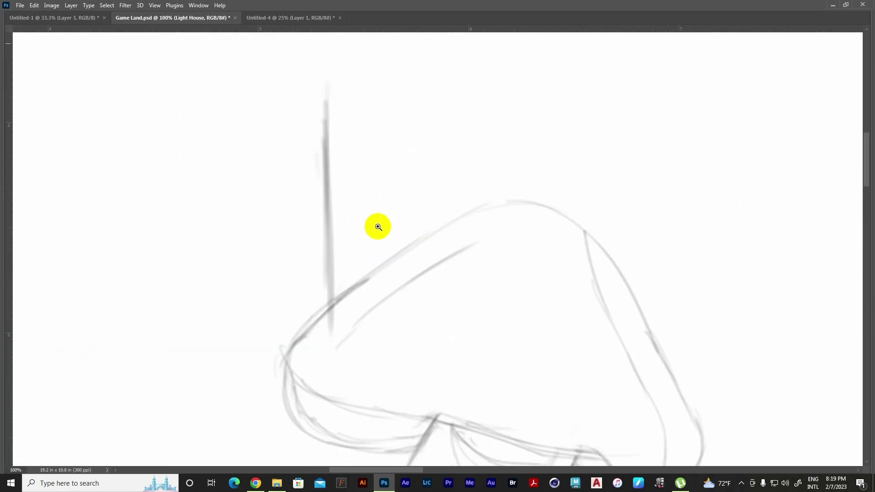
scroll(351, 192, up, 3)
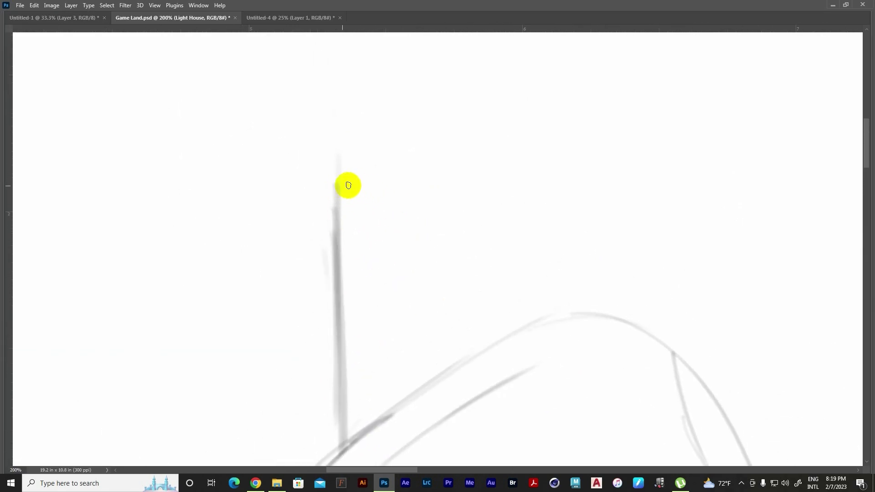
- Draw the lighthouse tower's side with two horizontal bands across it
drag(425, 183, 436, 369)
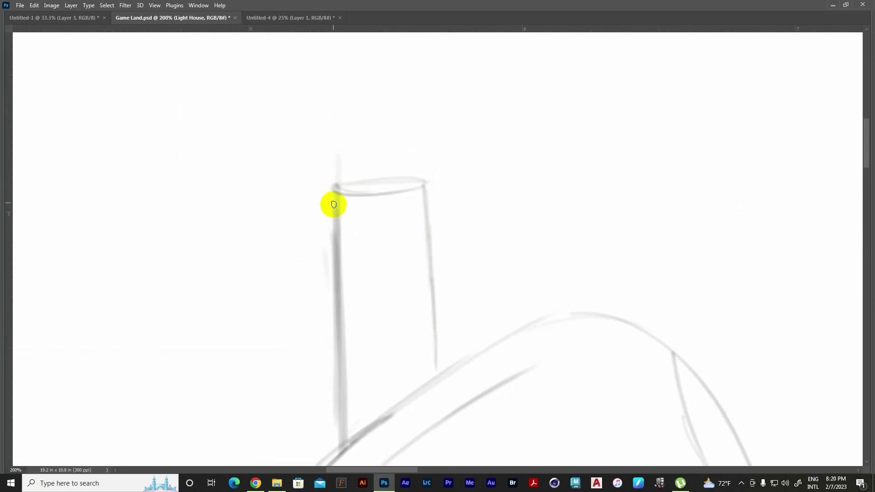
drag(336, 239, 428, 226)
mouse_move(339, 266)
mouse_down()
mouse_move(426, 255)
mouse_move(417, 237)
mouse_up()
scroll(375, 207, up, 3)
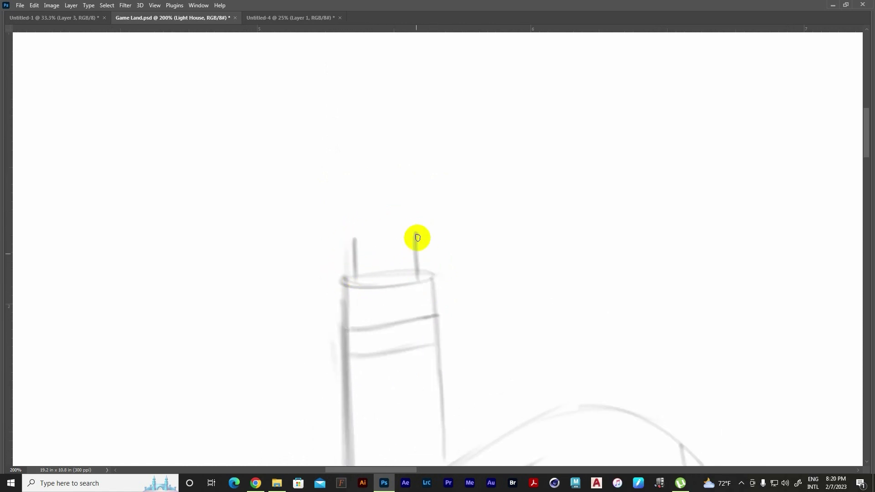
- Add a peaked lighthouse roof with a curved eave and erase the stray stub above it
mouse_move(334, 248)
mouse_down()
mouse_move(402, 220)
mouse_move(436, 239)
mouse_up()
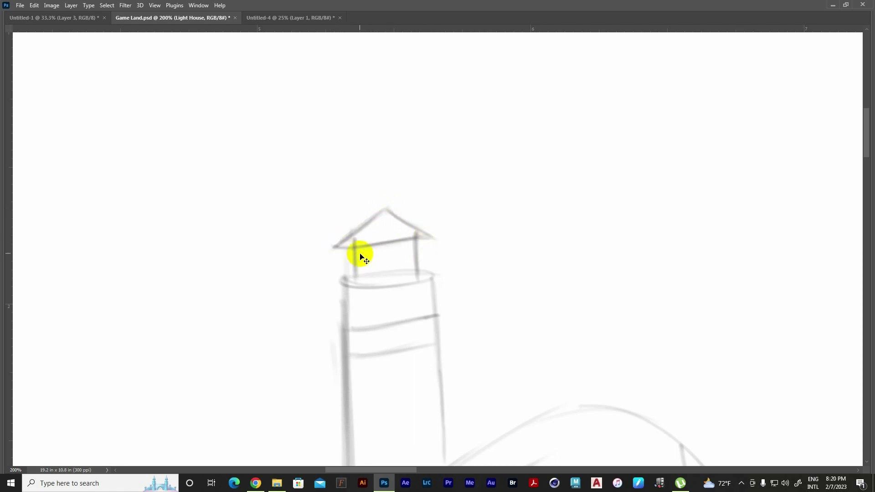
drag(346, 254, 436, 240)
scroll(396, 248, up, 5)
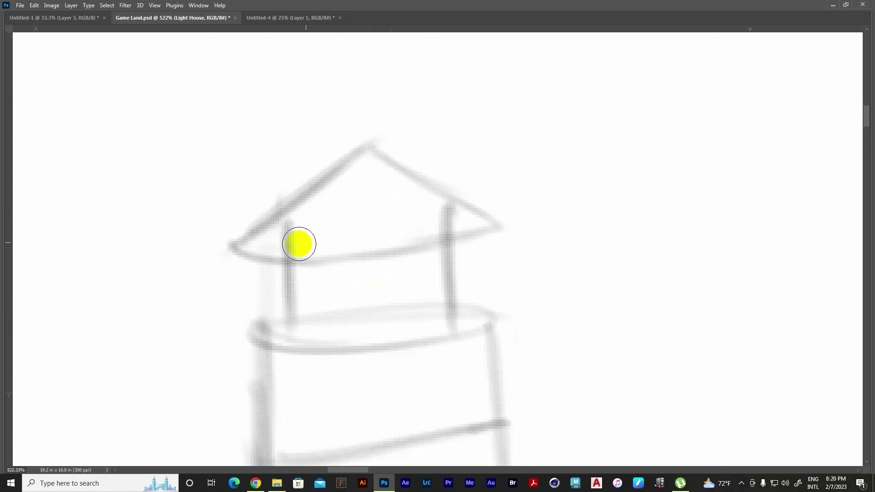
drag(295, 226, 293, 248)
scroll(446, 213, down, 7)
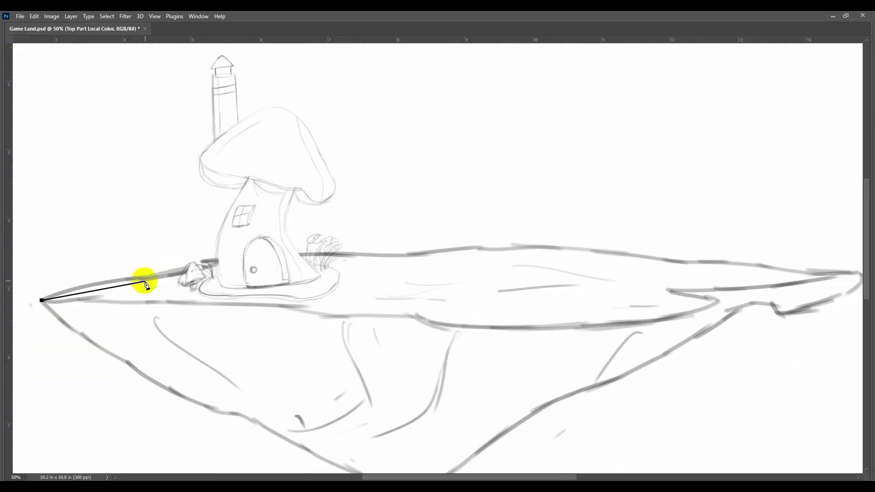
- Pen-trace the grass top's upper edge along the ground line from the left tip
drag(143, 279, 175, 273)
drag(234, 258, 270, 254)
click(364, 253)
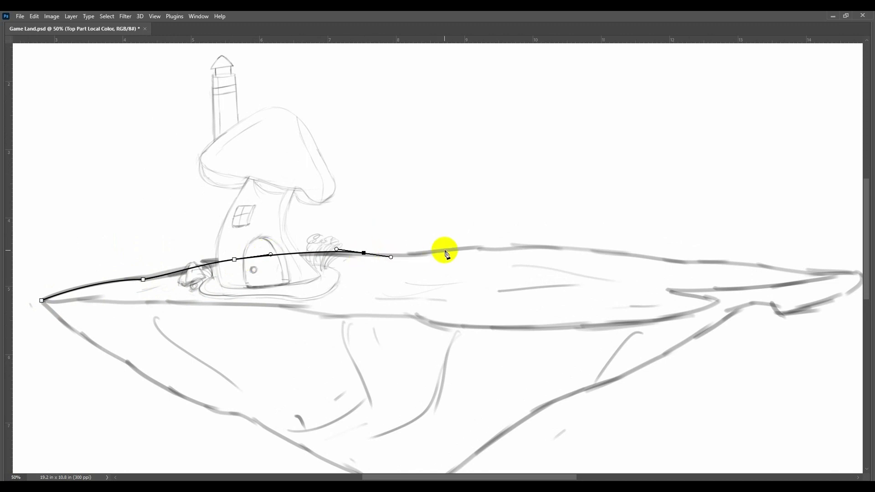
click(445, 251)
click(510, 248)
click(578, 247)
drag(587, 248, 340, 217)
click(440, 230)
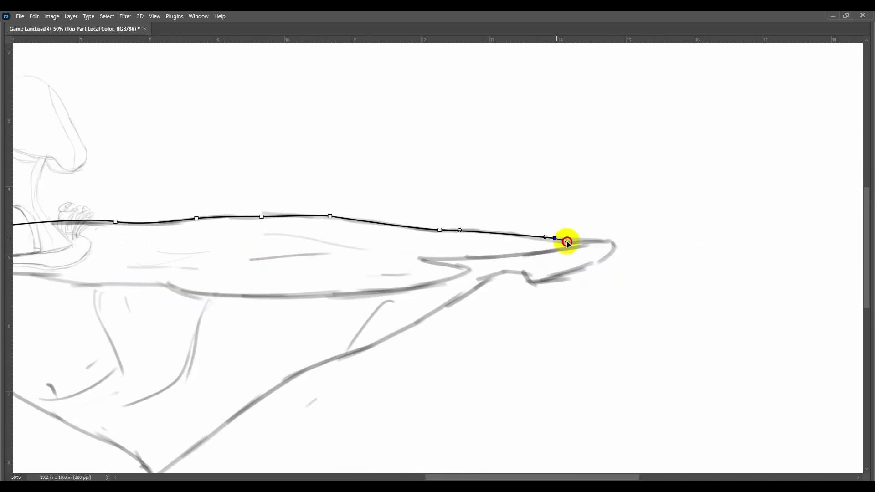
- Continue the outline around the right tip and along the underside, closing it at the left tip
drag(519, 236, 533, 242)
drag(606, 240, 616, 242)
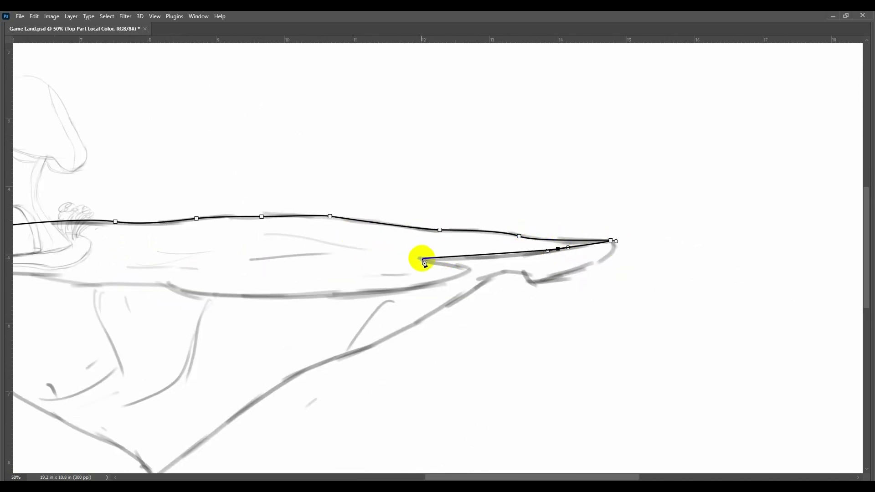
mouse_move(423, 259)
mouse_down()
mouse_move(458, 264)
mouse_move(364, 297)
mouse_up()
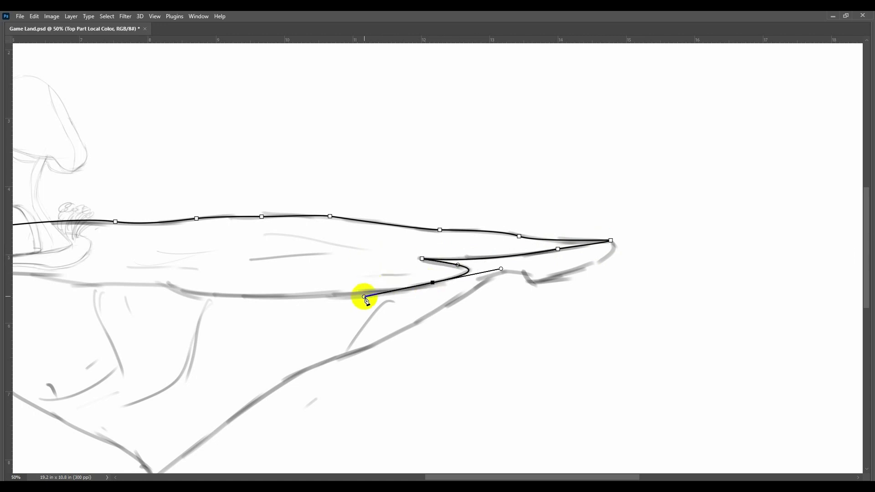
mouse_move(188, 289)
mouse_down()
mouse_move(284, 283)
mouse_move(231, 279)
mouse_move(406, 290)
mouse_up()
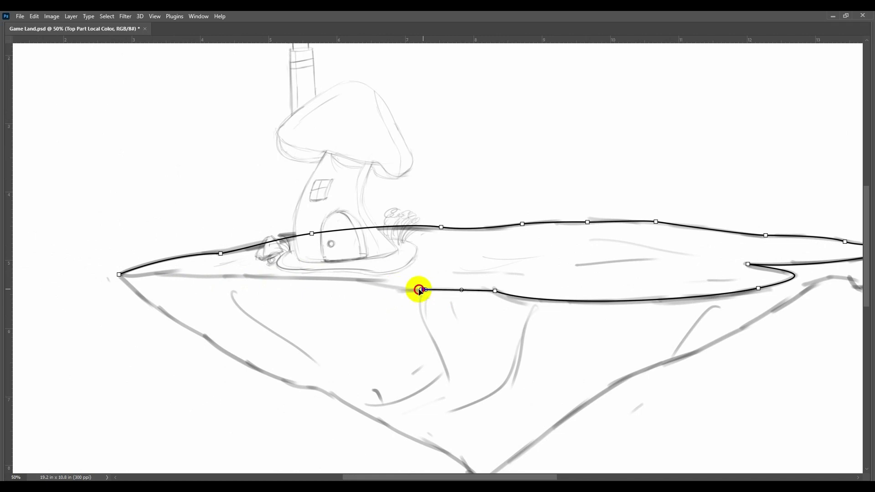
click(363, 281)
drag(219, 276, 142, 274)
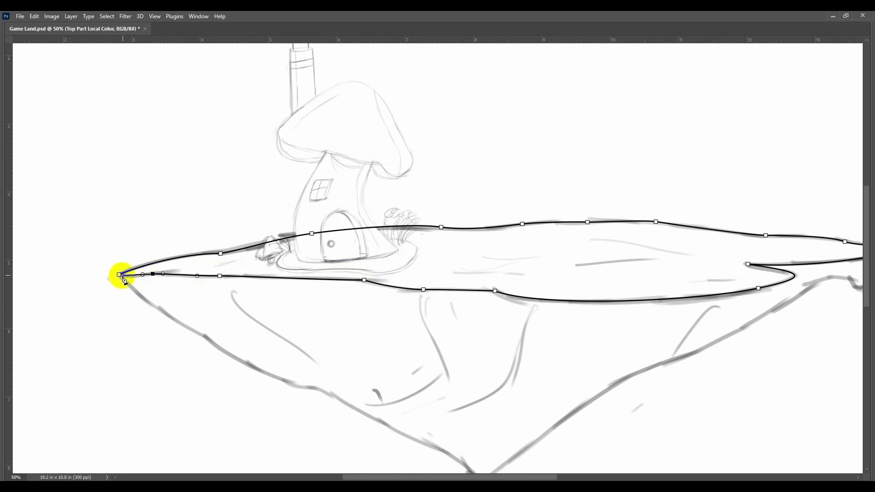
click(119, 275)
- Convert the outline to a selection, fill it bright green, and add a Bottom part Local Color layer
right_click(468, 292)
click(468, 296)
click(478, 140)
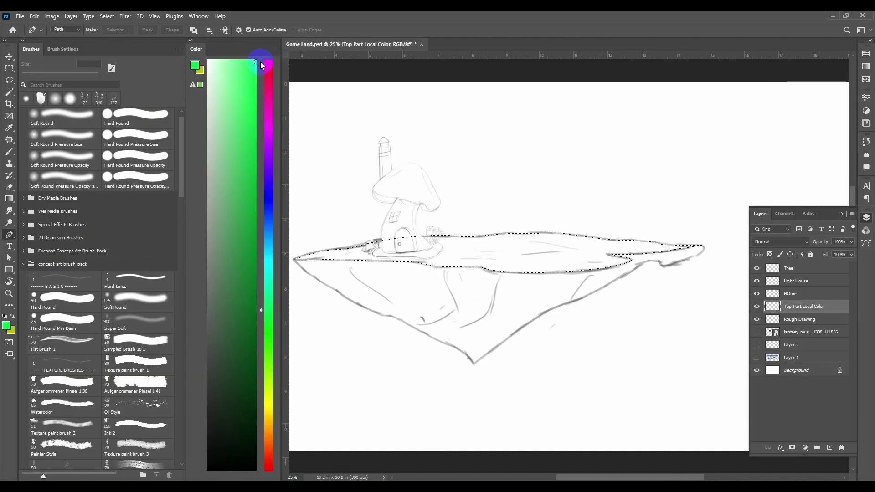
key(alt+BackSpace)
key(ctrl+shift+n)
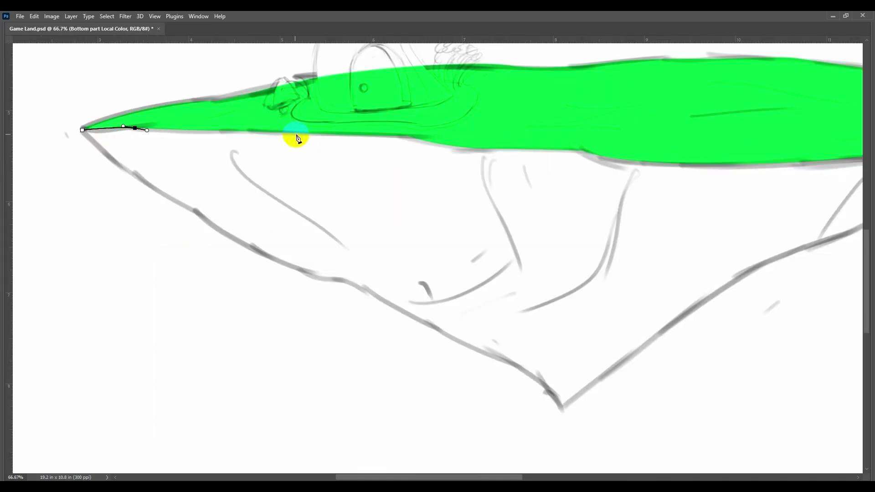
- Pen-trace the rock base's top along the green grass edge and around the right notch
click(298, 134)
drag(409, 135, 417, 136)
drag(483, 149, 504, 149)
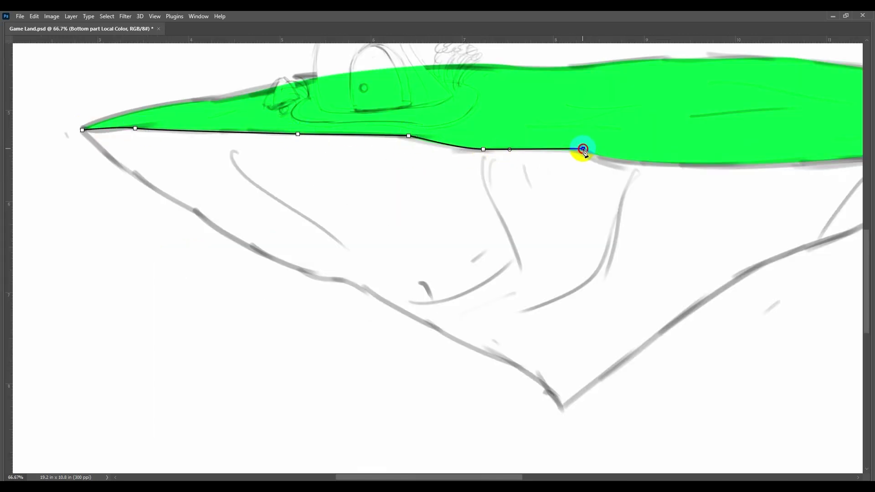
drag(419, 170, 533, 172)
drag(667, 148, 706, 133)
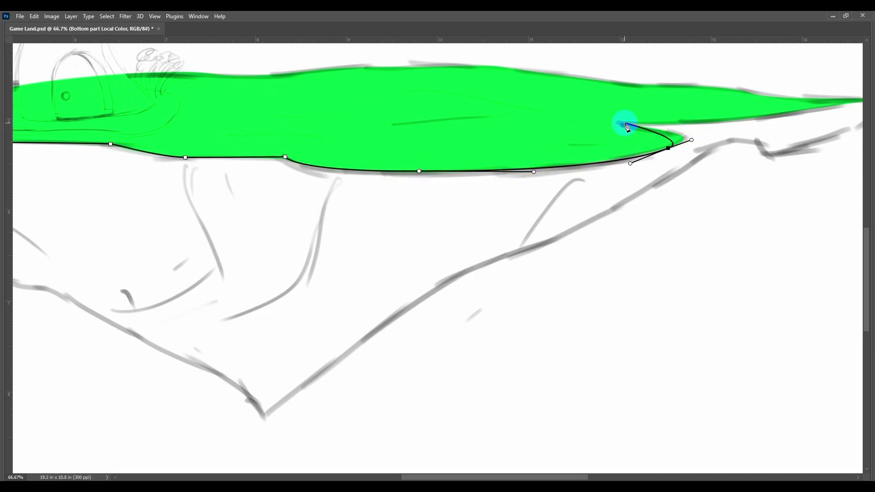
drag(627, 127, 631, 120)
mouse_move(550, 151)
mouse_down()
mouse_move(622, 141)
mouse_move(595, 179)
mouse_move(552, 191)
mouse_move(513, 182)
mouse_up()
click(660, 135)
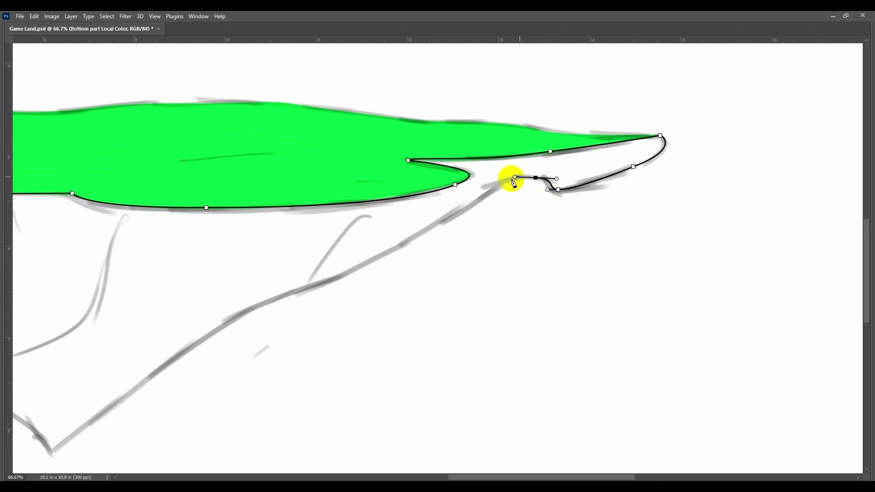
- Trace down the rock base's right side to its bottom tip and up the left side, closing the outline
drag(696, 94, 662, 119)
drag(568, 172, 541, 182)
click(516, 193)
drag(404, 247, 346, 292)
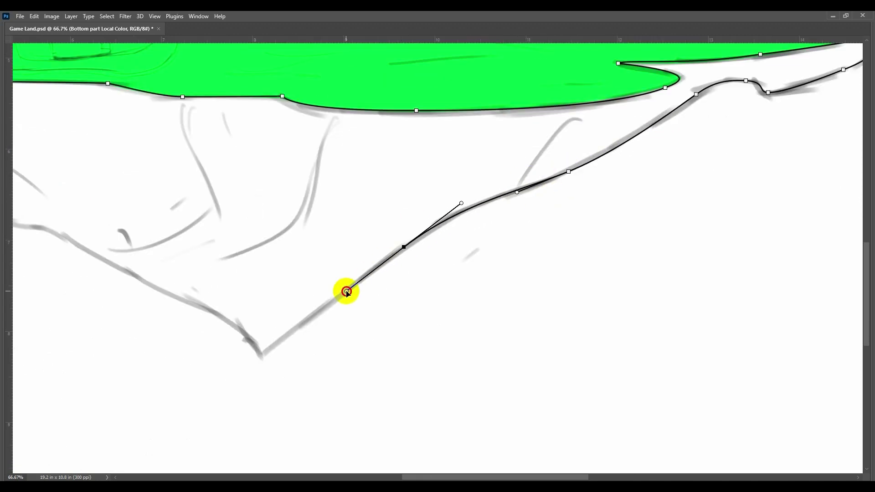
drag(259, 354, 526, 342)
click(452, 289)
drag(330, 226, 282, 216)
drag(118, 100, 244, 189)
click(174, 155)
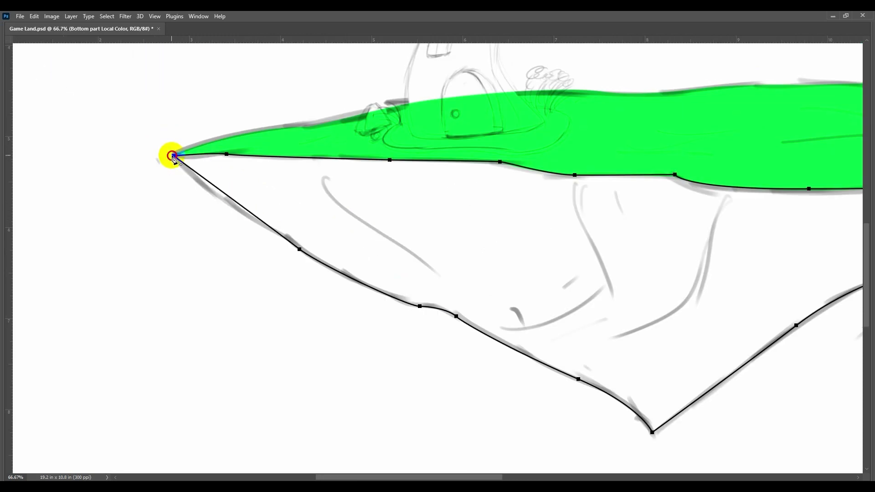
- Fill the rock outline selection with orange and add a House Floor Local Color layer
right_click(435, 225)
click(472, 250)
click(267, 433)
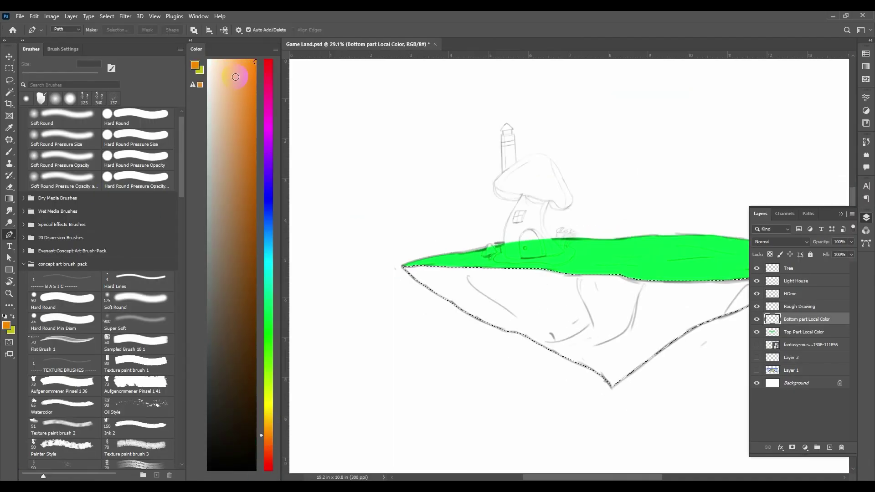
key(alt+BackSpace)
key(Tab)
key(ctrl+shift+n)
- Name the layer 'House Floor Local Color', Pen-trace the floor patch and fill it grey
text(House Floor Local Color)
key(Return)
click(265, 284)
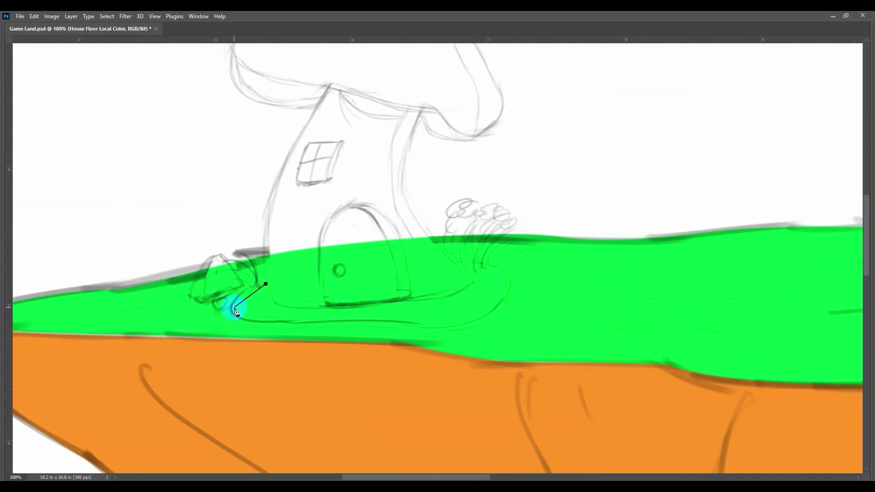
drag(283, 322, 318, 318)
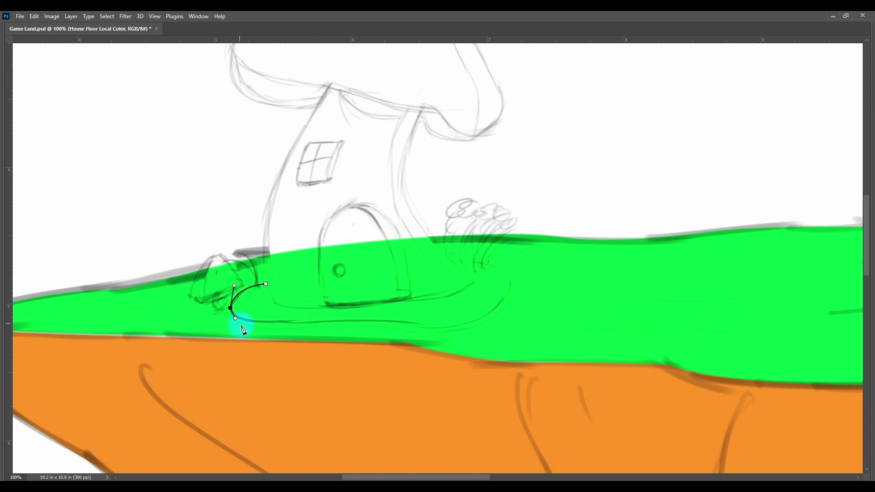
mouse_move(500, 313)
mouse_down()
mouse_move(519, 292)
mouse_move(486, 264)
mouse_up()
click(266, 284)
key(ctrl+Return)
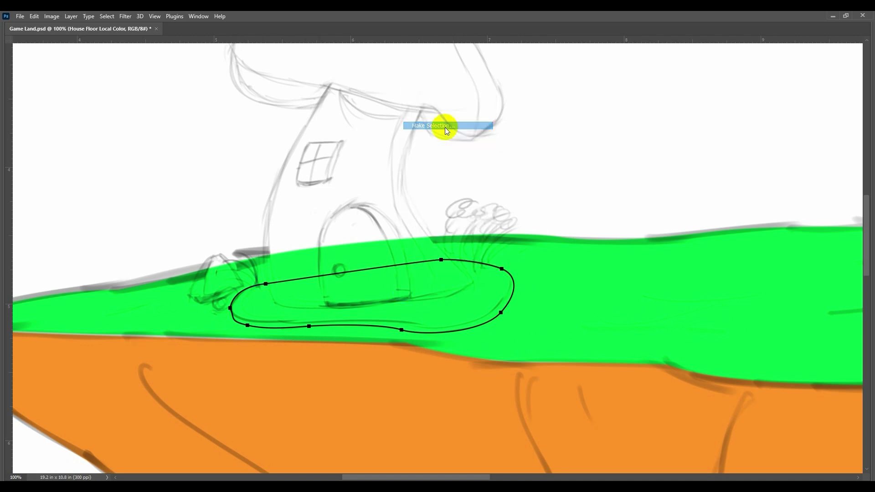
key(Tab)
key(alt+BackSpace)
- Deselect and add a new 'House Bottom Local Color' layer for the walls
drag(673, 315, 586, 340)
key(ctrl+d)
key(ctrl+shift+n)
text(House)
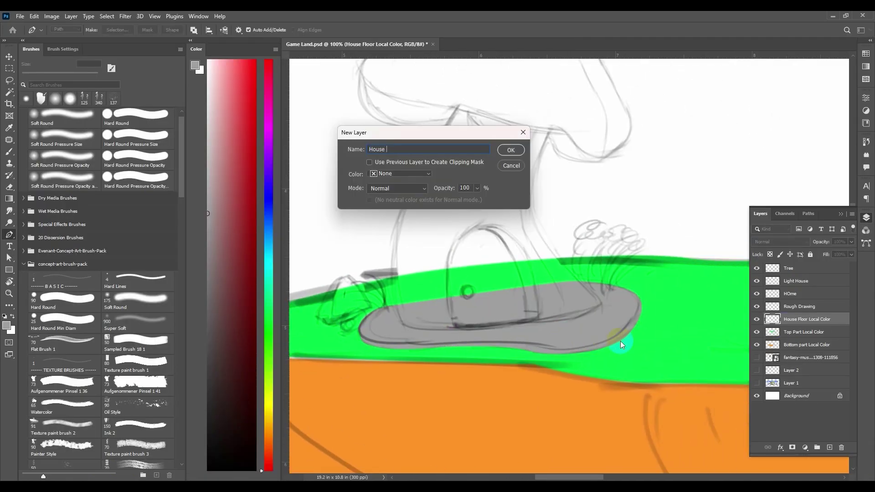
text( Color)
key(Return)
key(Tab)
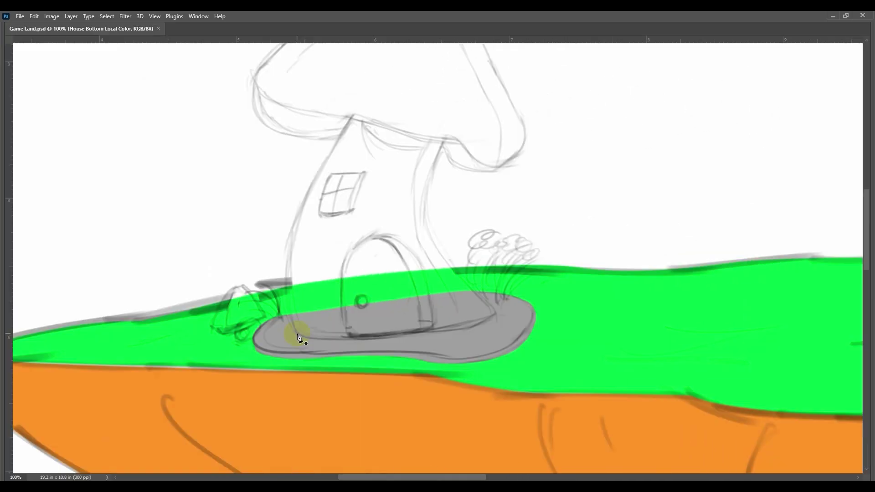
- Pen-trace the house walls up to the cap and convert the outline into a selection
drag(303, 206, 333, 136)
click(355, 114)
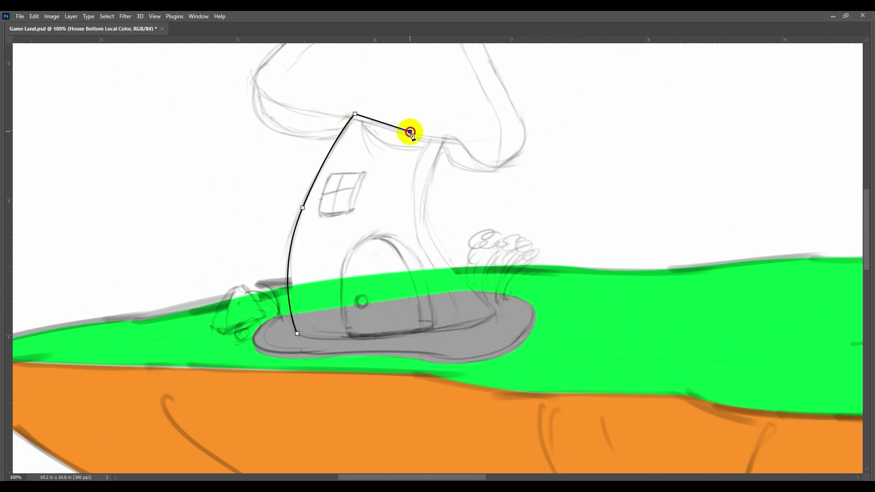
click(411, 132)
click(447, 137)
drag(427, 225, 443, 257)
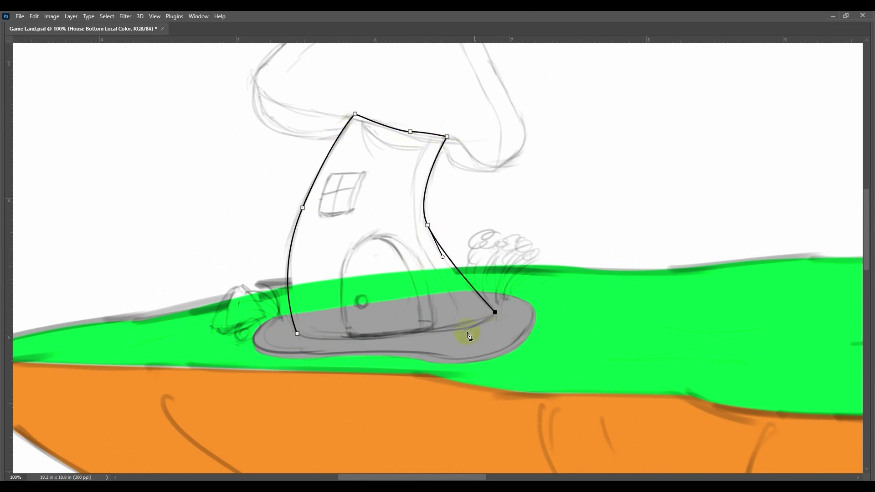
click(298, 335)
right_click(419, 227)
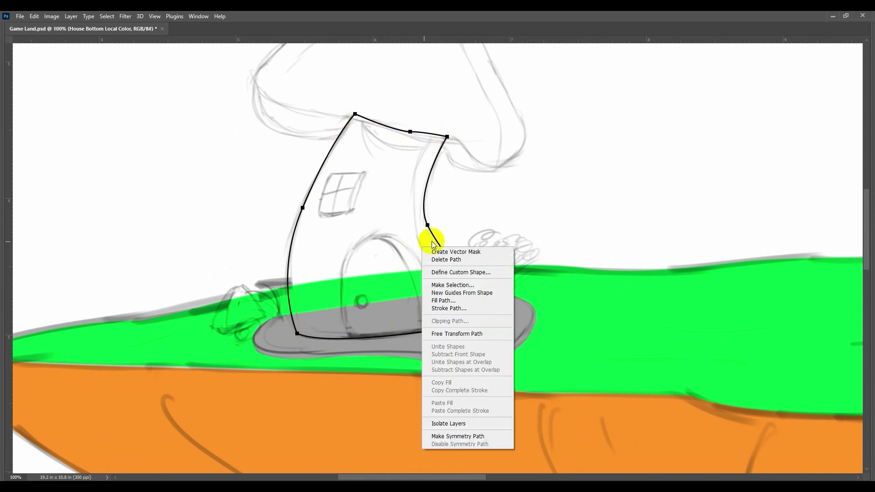
click(432, 283)
key(Return)
- Create a 'Window Local Color' layer, outline the window and fill it grey
text(Window Lo)
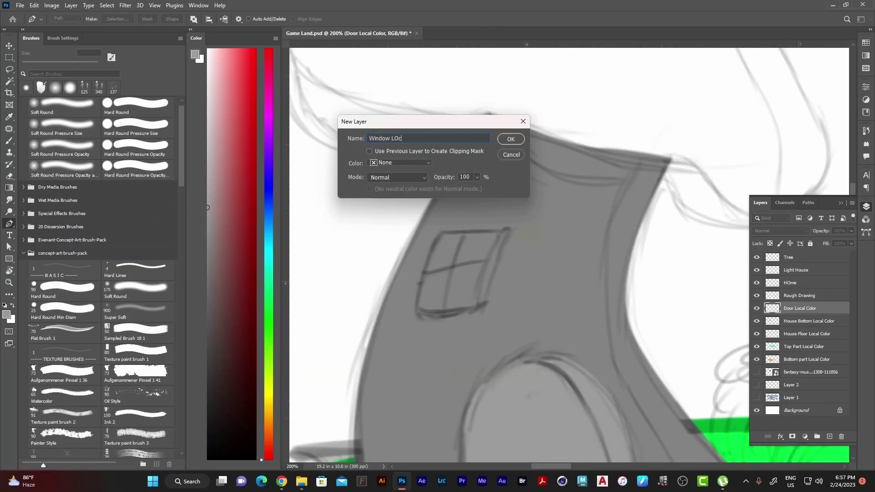
text(cal Color)
key(Return)
click(440, 231)
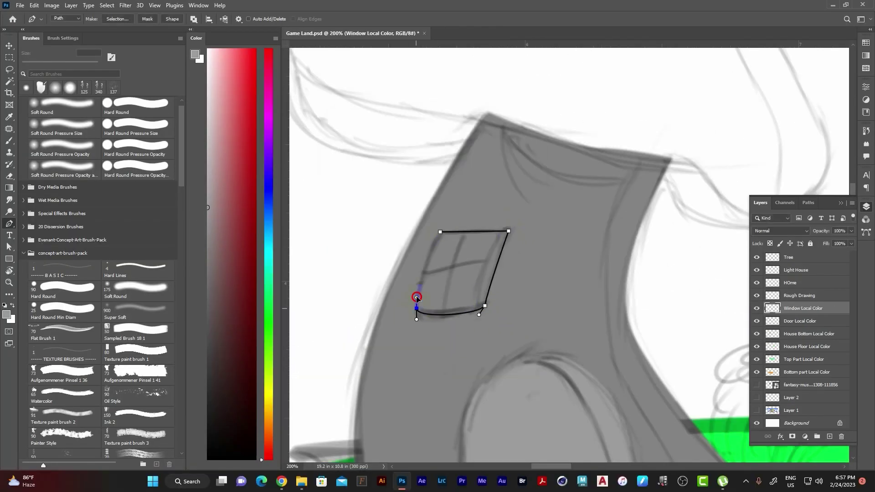
right_click(456, 237)
click(488, 287)
key(Return)
key(i)
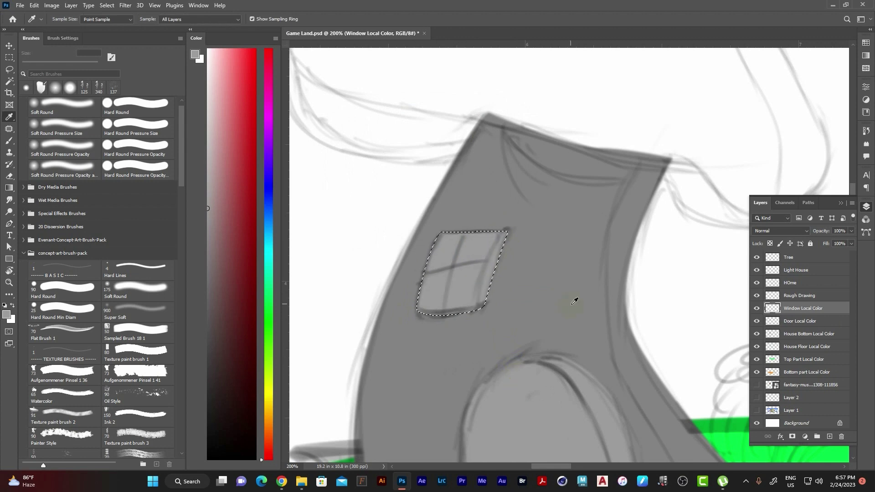
scroll(471, 270, down, 2)
- Add a new layer named 'House Top Local Color' for the cap
key(ctrl+shift+n)
text(House Top Local Col)
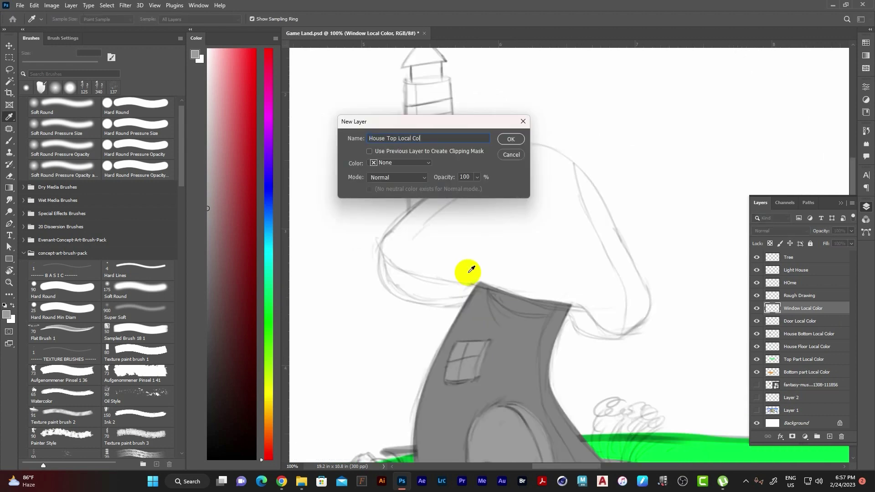
text(or)
key(Return)
key(p)
click(467, 299)
- Pen-trace the mushroom cap outline and convert it into a selection
drag(380, 274, 371, 232)
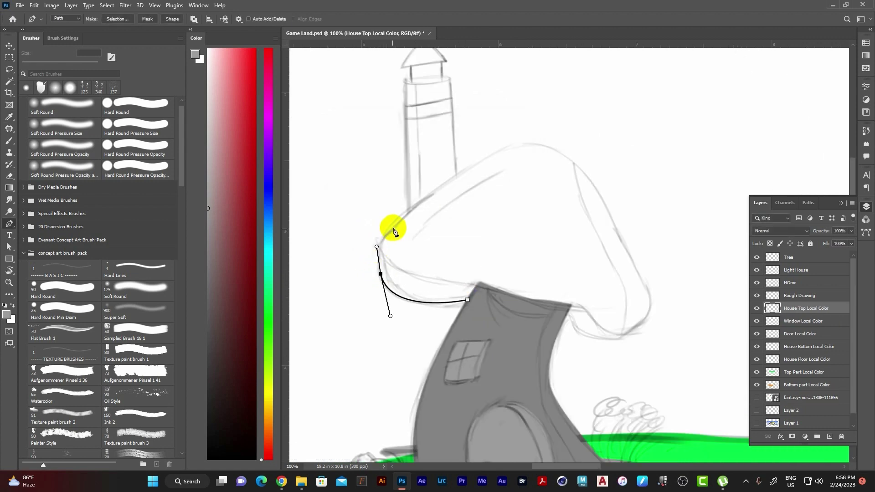
click(378, 246)
drag(467, 168, 520, 139)
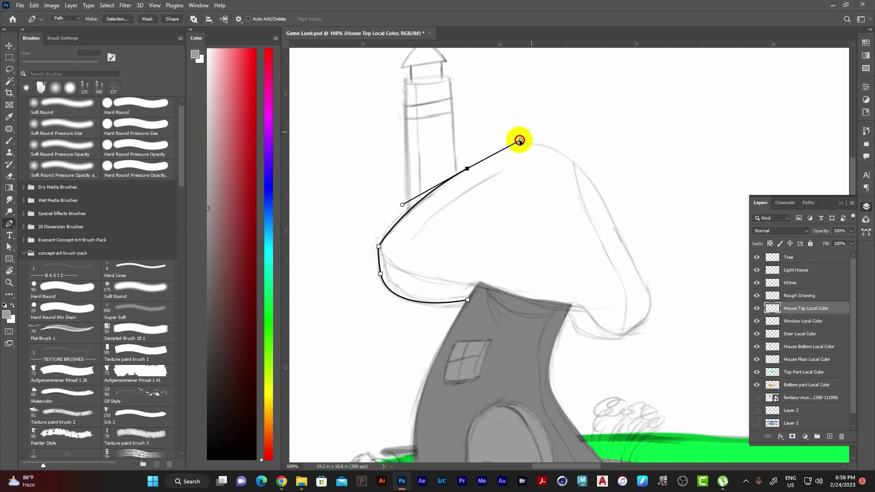
drag(579, 167, 610, 203)
drag(657, 325, 651, 316)
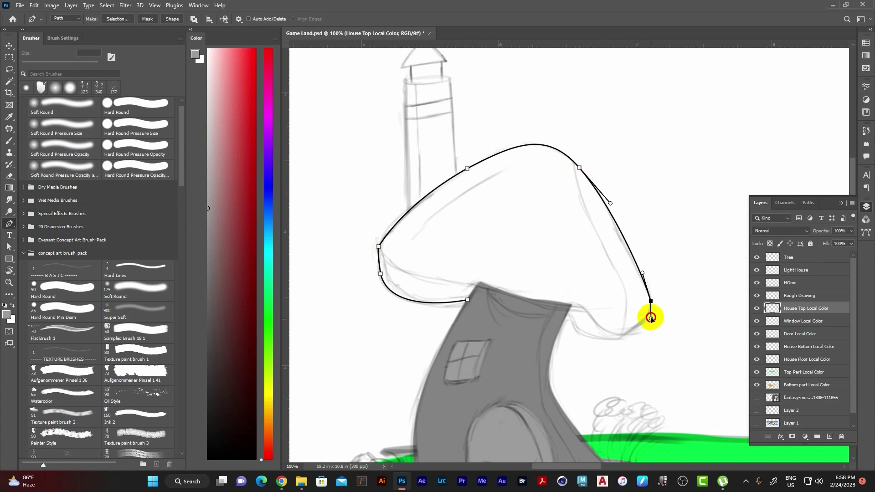
drag(617, 339, 608, 340)
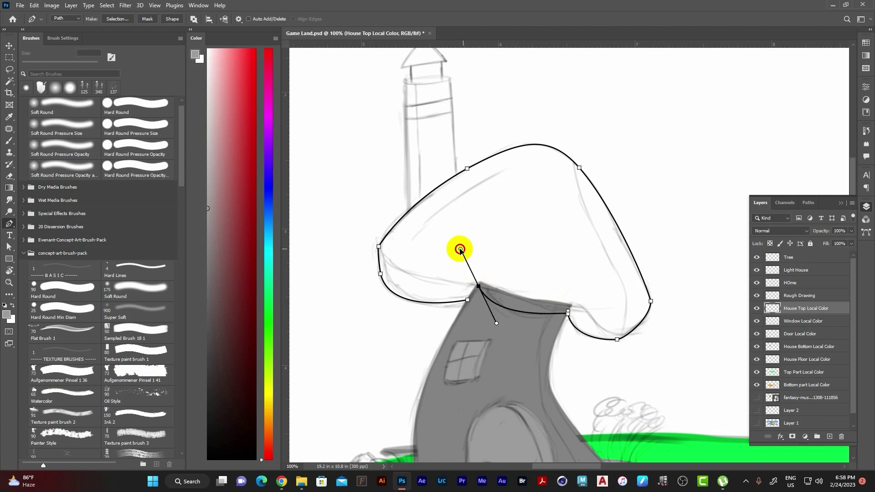
click(474, 280)
right_click(532, 249)
click(563, 300)
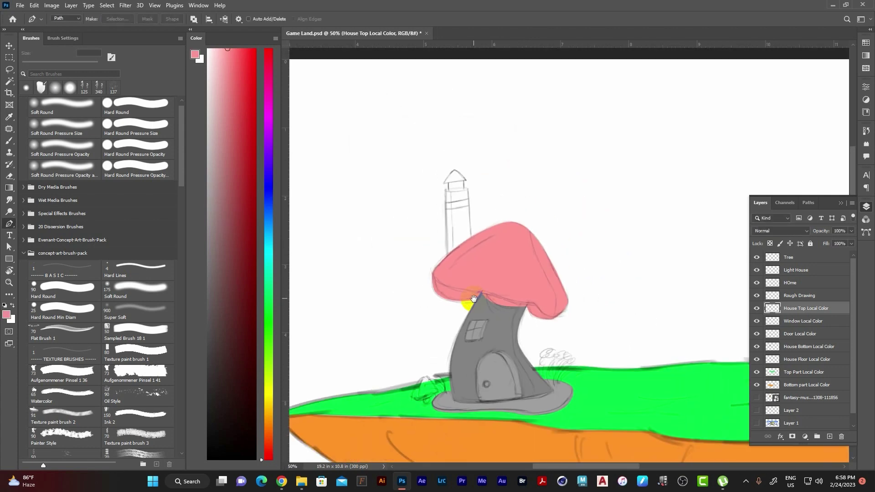
text(Light House Local COlor)
- Outline the lighthouse chimney and turn it into a selection
click(429, 105)
text(Light House Local COlor)
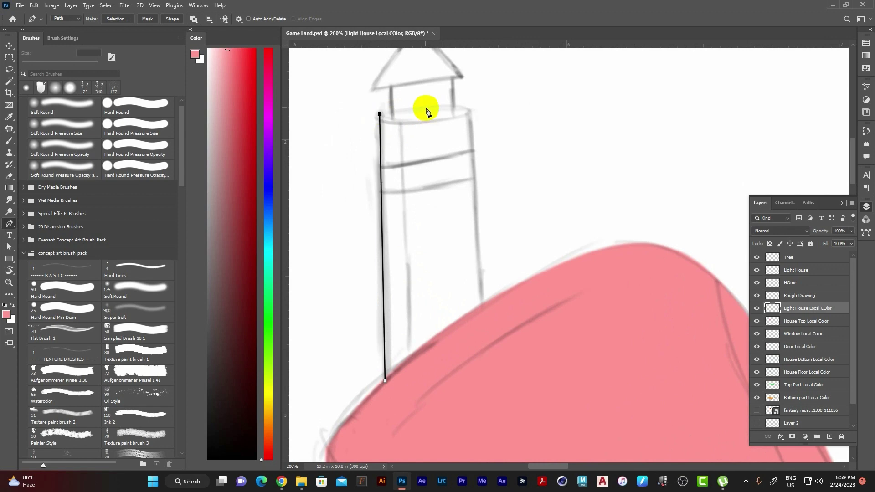
click(470, 111)
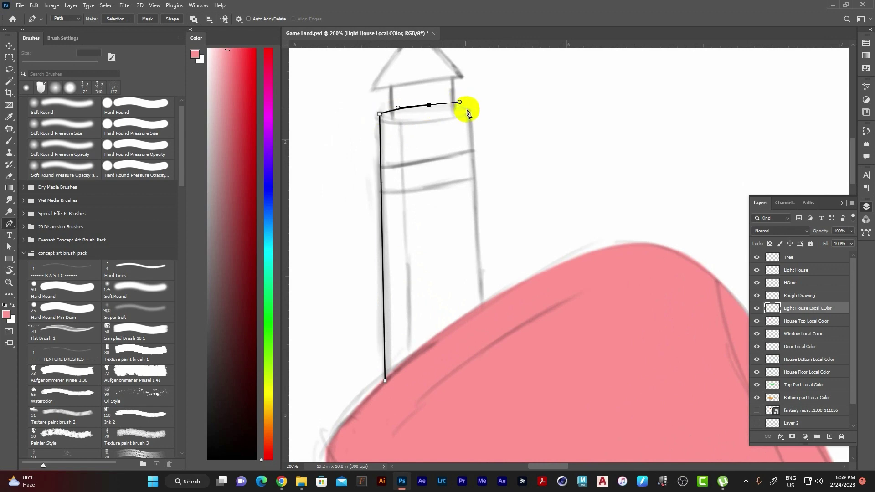
click(384, 387)
right_click(433, 200)
click(461, 236)
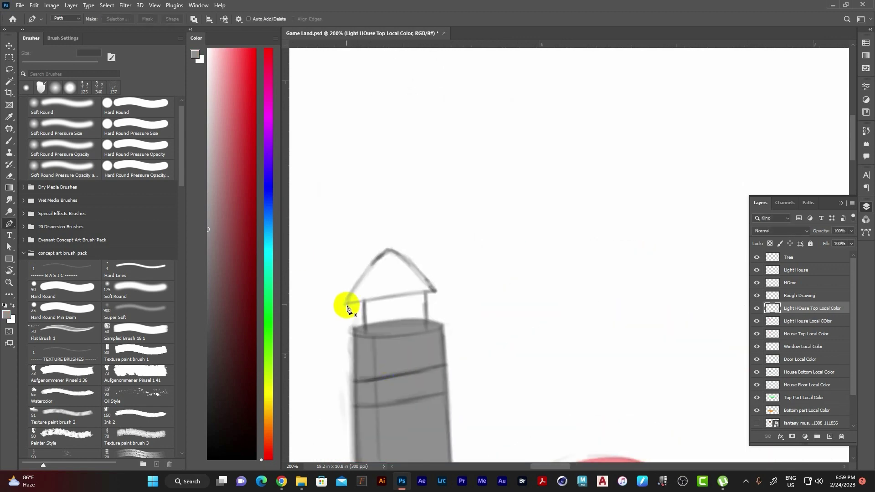
- Outline the pointed lighthouse roof with the Pen tool
click(346, 305)
drag(389, 249, 396, 250)
click(437, 292)
click(346, 304)
right_click(399, 84)
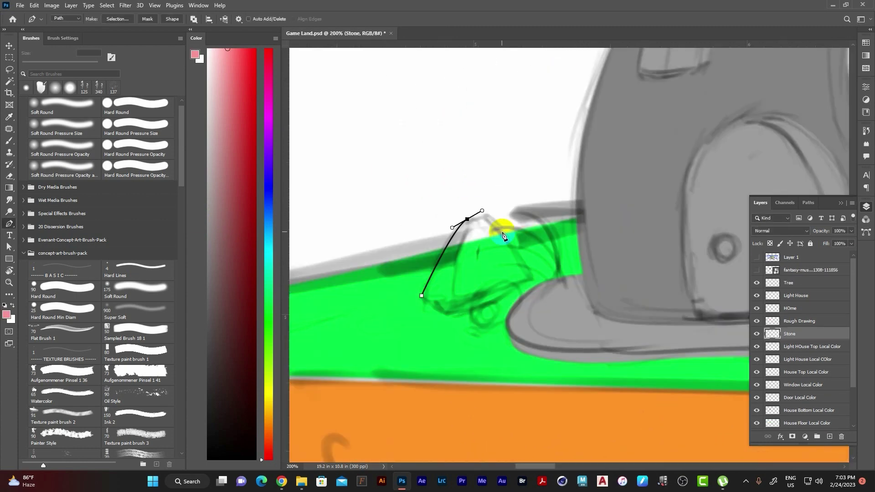
- Outline the small stone and make it a selection
click(421, 296)
right_click(461, 298)
click(501, 285)
key(Return)
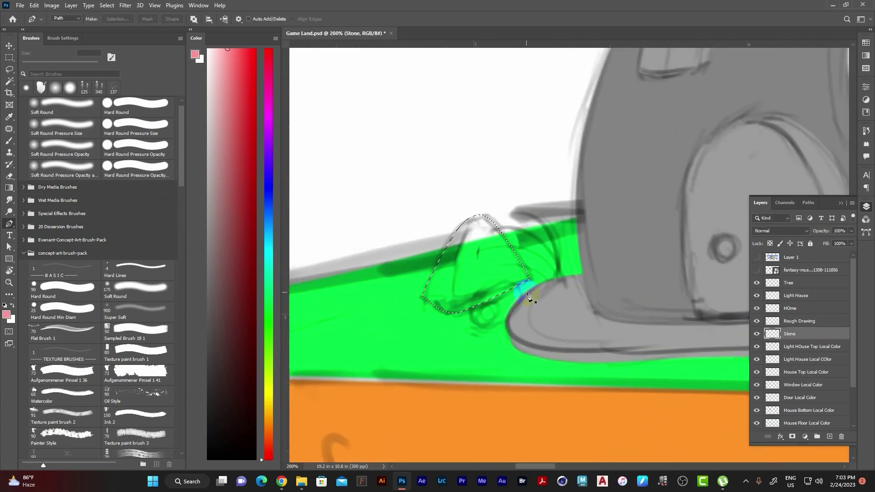
- Add a new layer clipped to the rock base and switch to the brush
key(i)
key(Return)
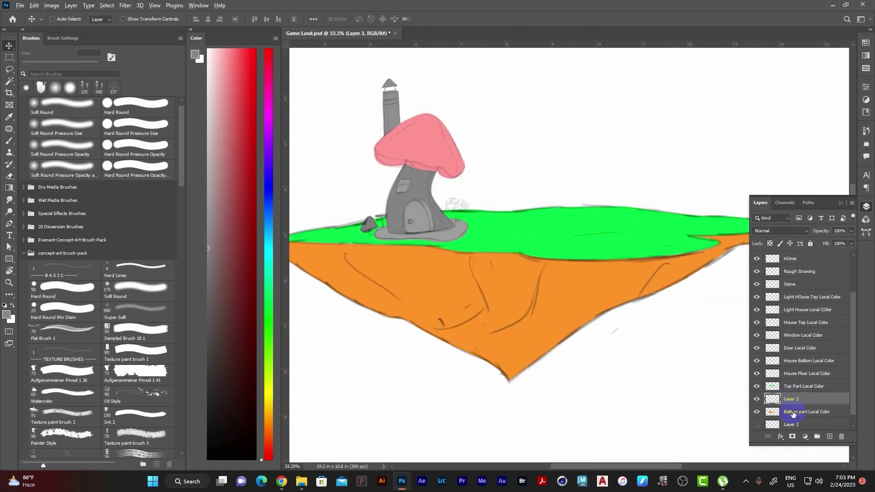
key(b)
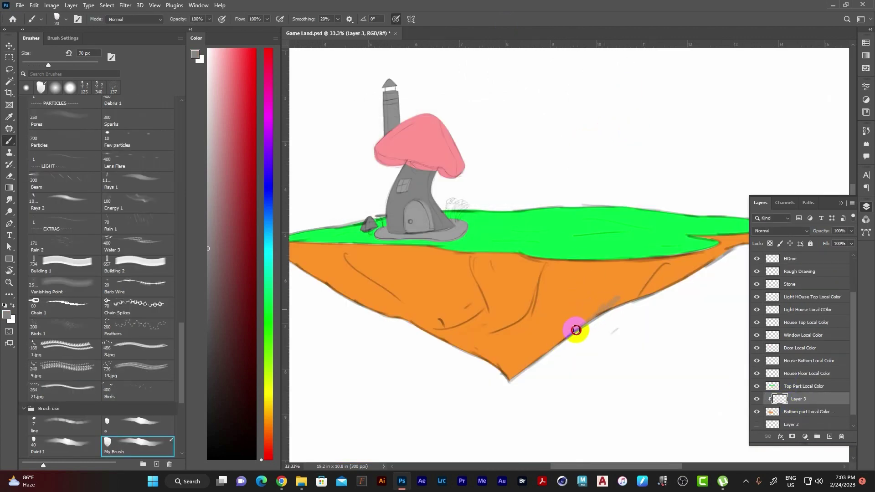
key(ctrl+alt+g)
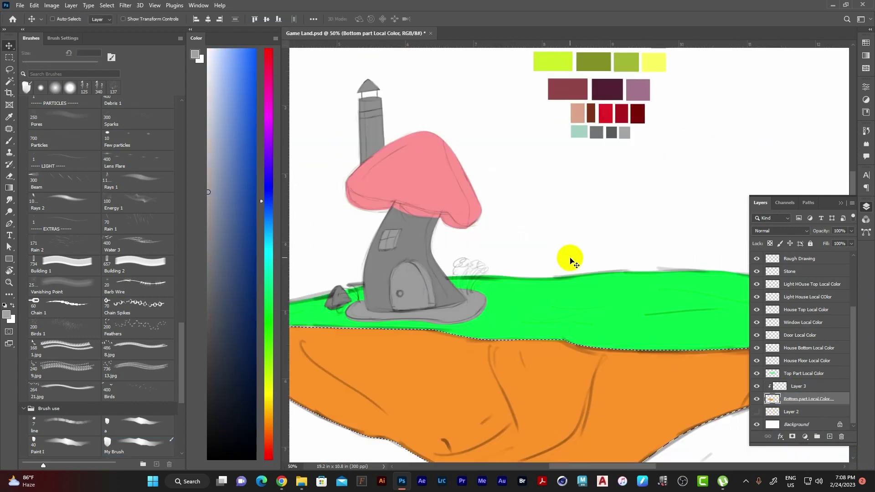
- Paint the rock base deep maroon, darkening the cliff's left and lower edges
drag(395, 344, 554, 291)
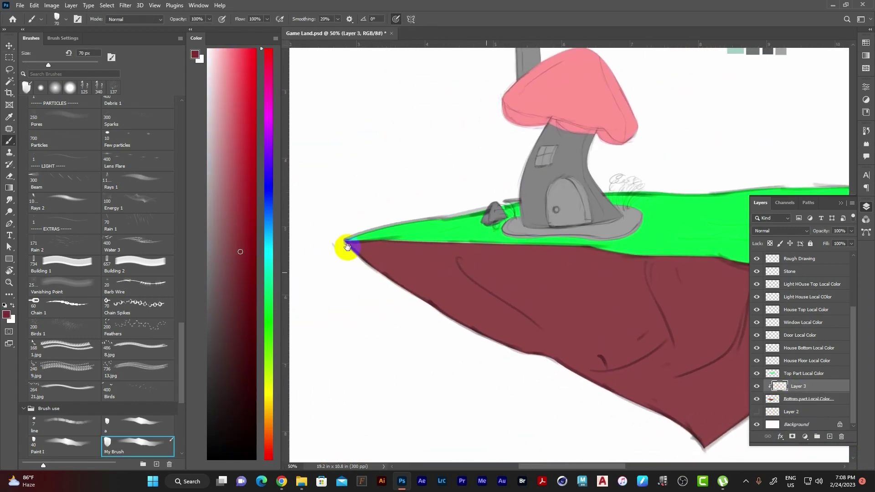
drag(348, 244, 466, 301)
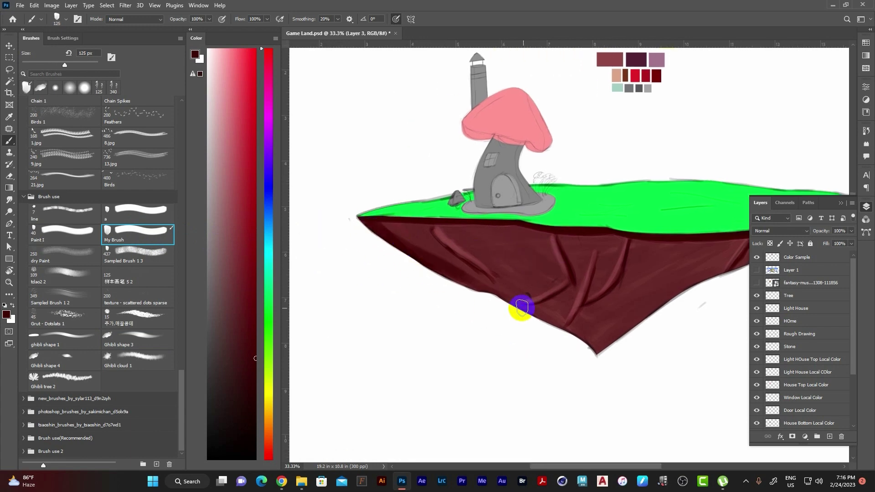
drag(522, 308, 581, 340)
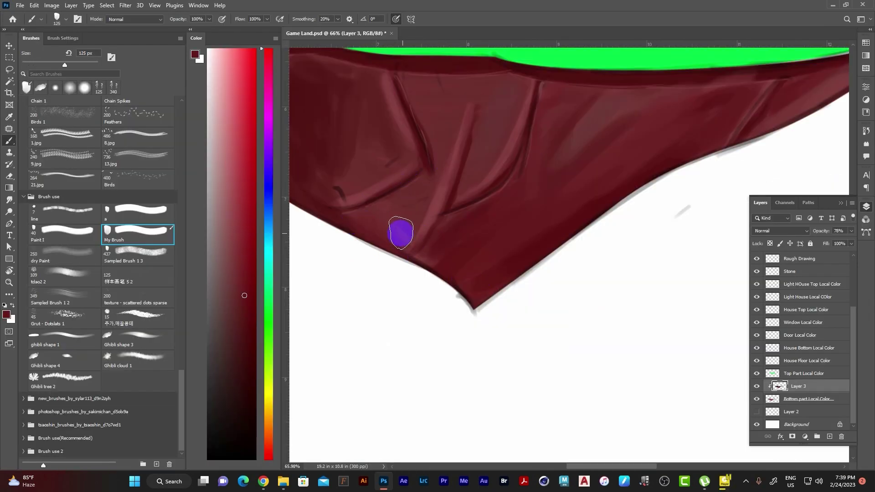
alt+click(428, 175)
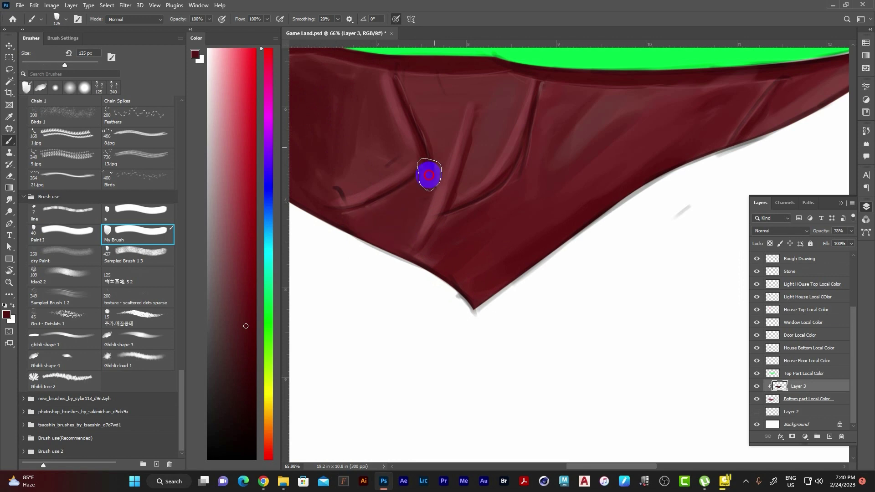
alt+click(426, 161)
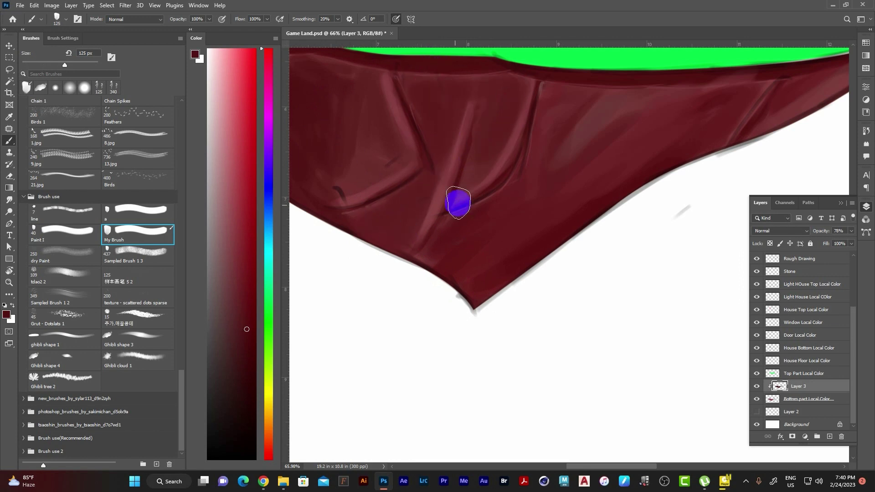
scroll(510, 269, down, 3)
mouse_move(523, 283)
mouse_down()
mouse_move(534, 324)
mouse_move(703, 187)
mouse_up()
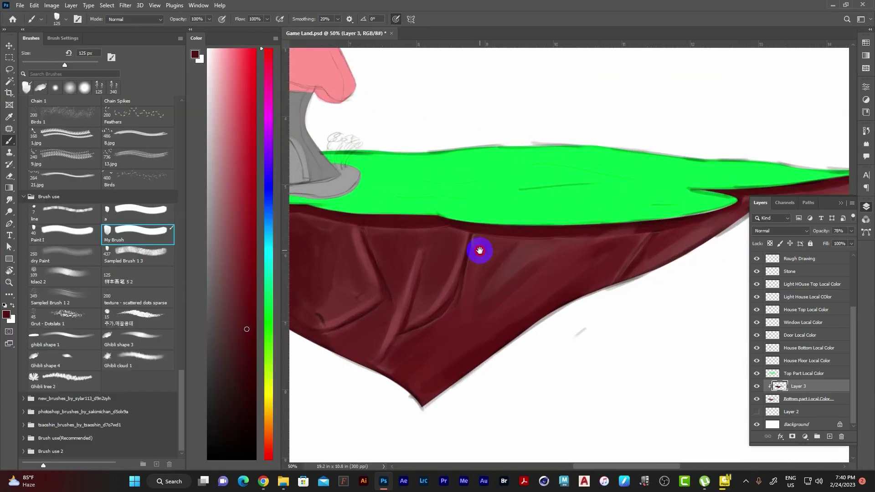
key(bracketleft)
key(bracketleft)
alt+click(704, 186)
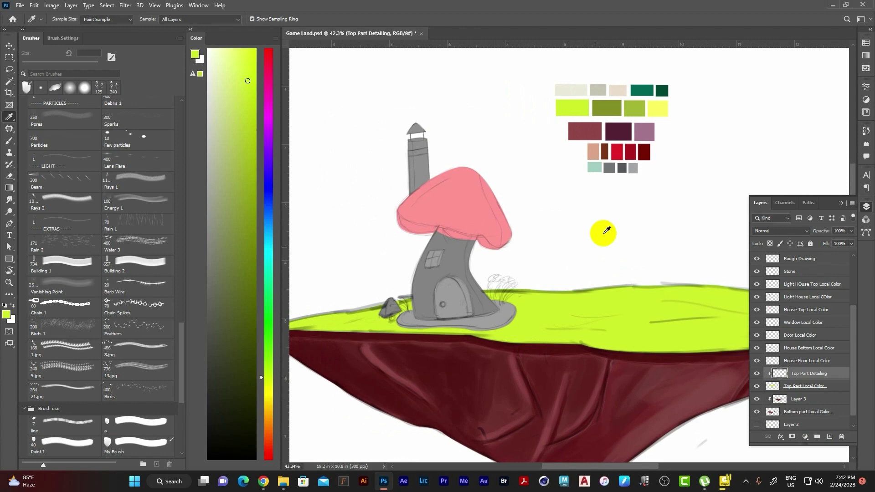
- Shade the grass edge with lighter and olive green strokes using a 125 px brush
click(635, 108)
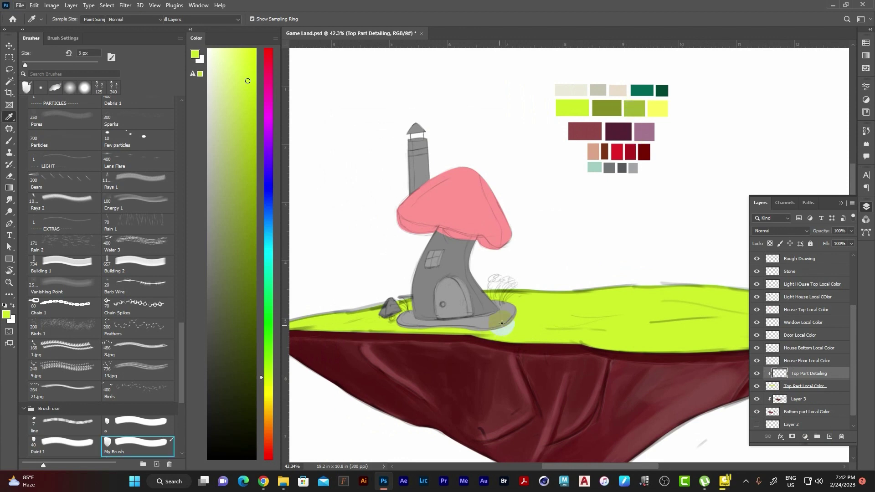
key(b)
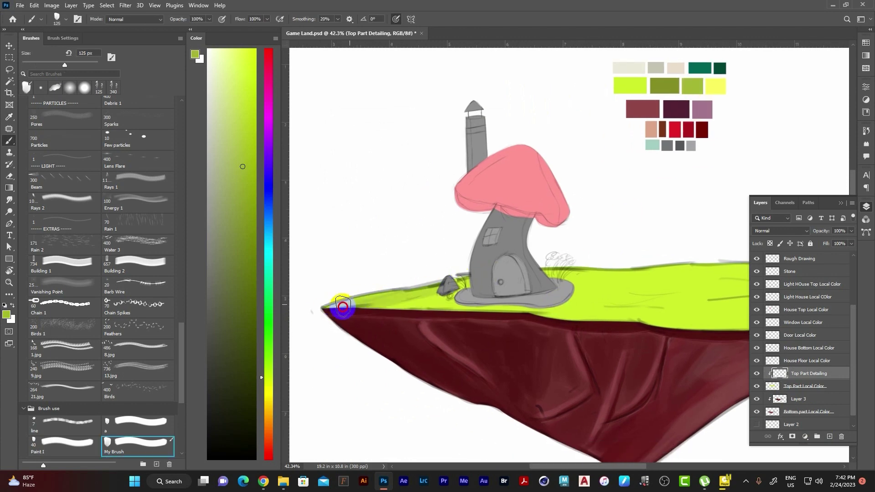
key(bracketright)
key(bracketright)
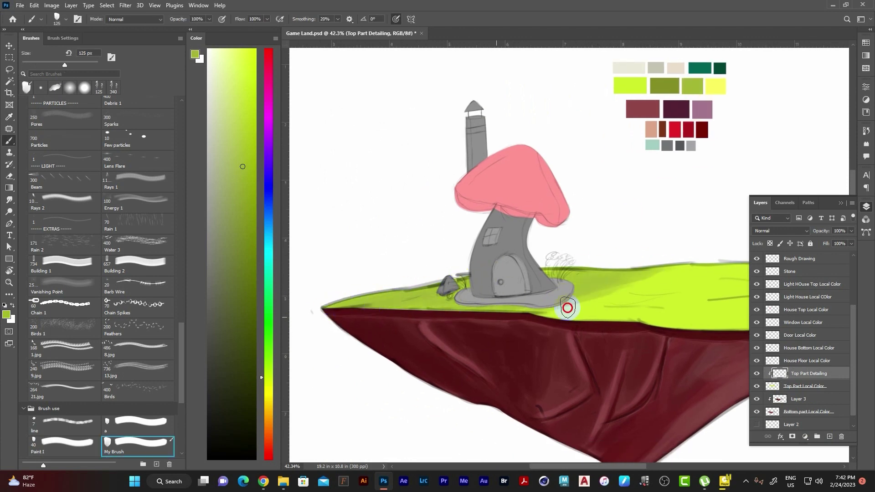
drag(546, 305, 631, 309)
alt+click(664, 86)
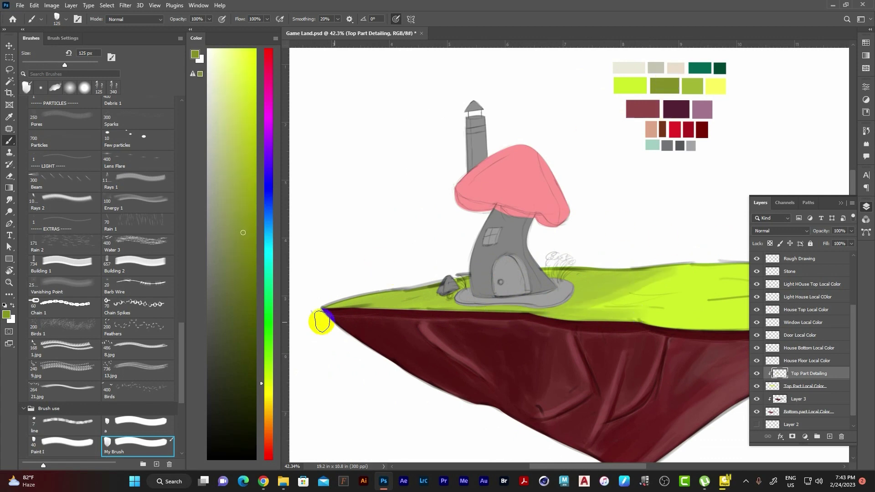
drag(322, 316, 471, 298)
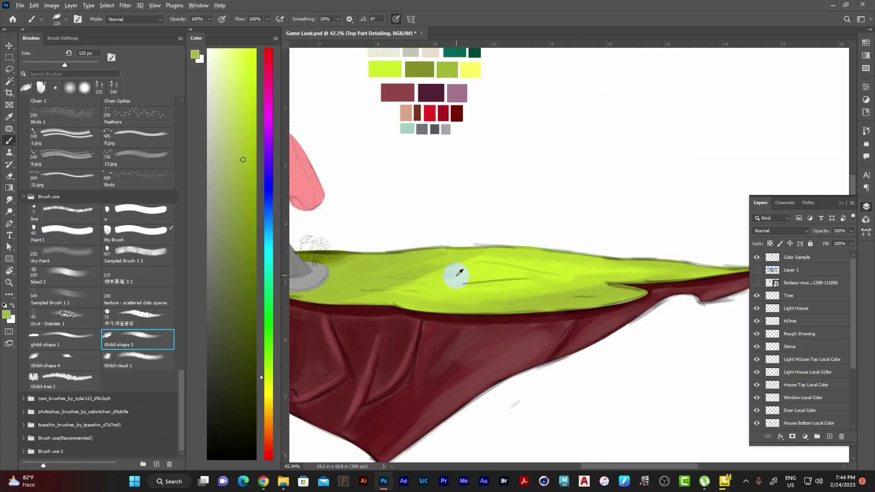
alt+click(459, 273)
alt+click(471, 256)
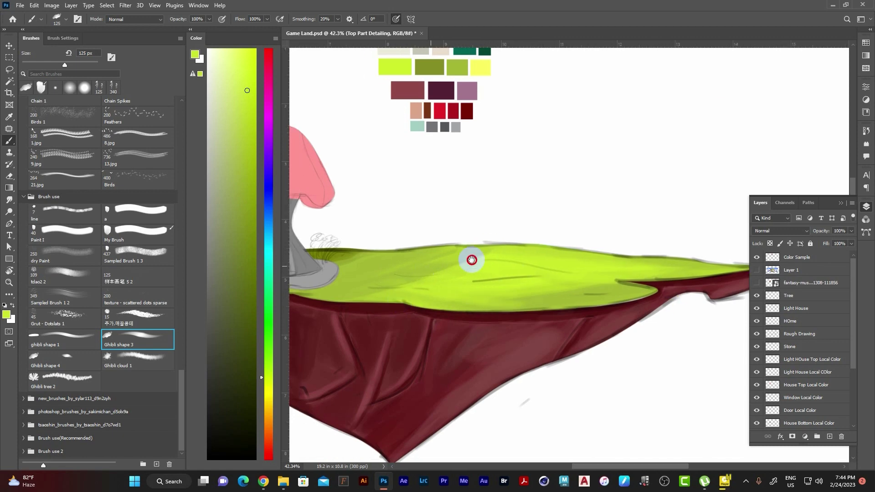
- Paint a dark olive stroke right of the house with My Brush at 100 px
scroll(471, 256, left, 5)
click(149, 234)
click(257, 325)
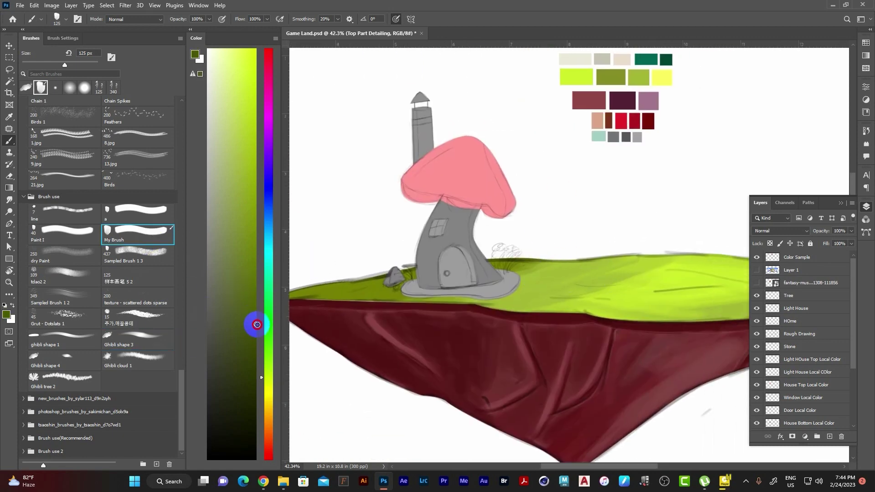
drag(339, 281, 396, 259)
key(bracketleft)
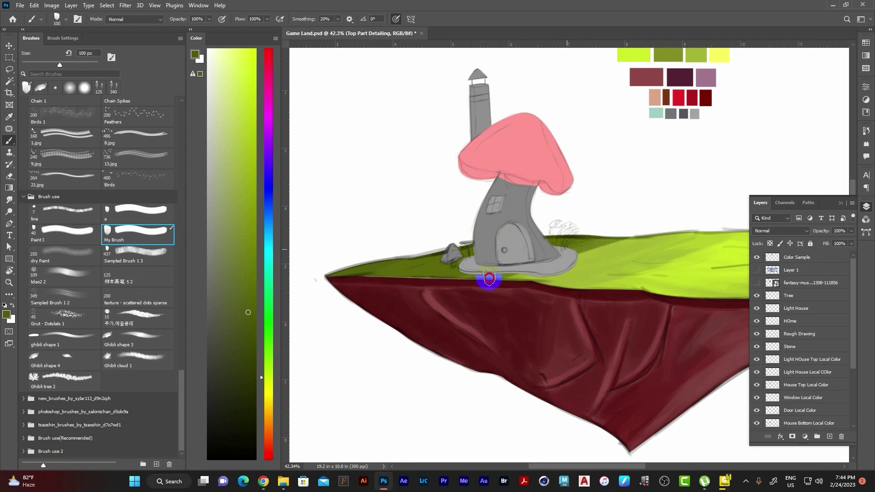
drag(573, 253, 646, 241)
- Try Ghibli shape 3 at 175 px with lime greens, then resample the dark olive
key(period)
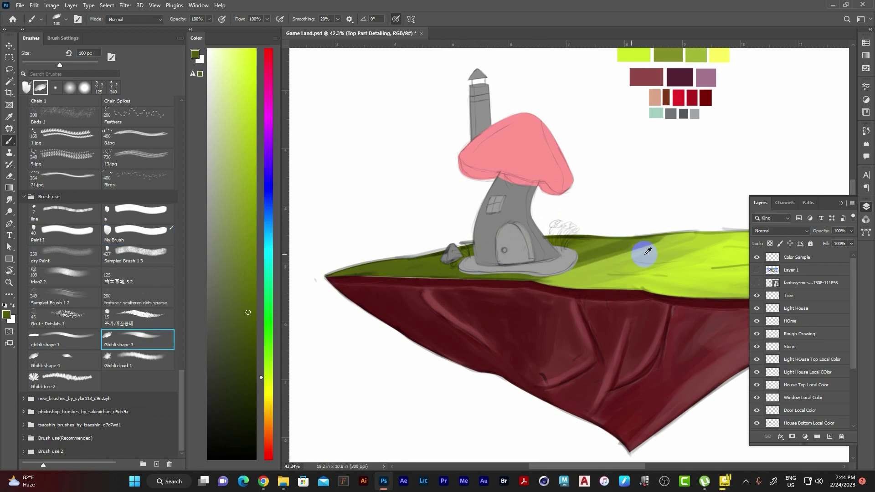
alt+click(651, 247)
key(bracketright)
key(bracketright)
key(bracketright)
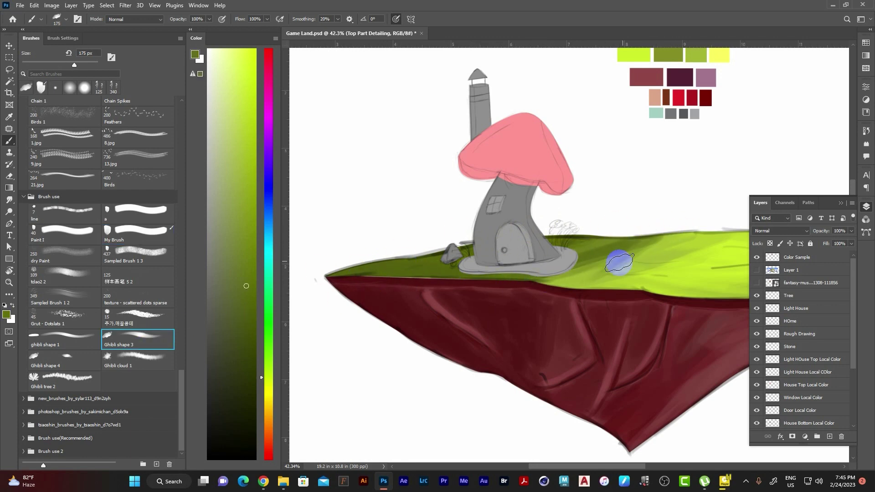
alt+click(651, 246)
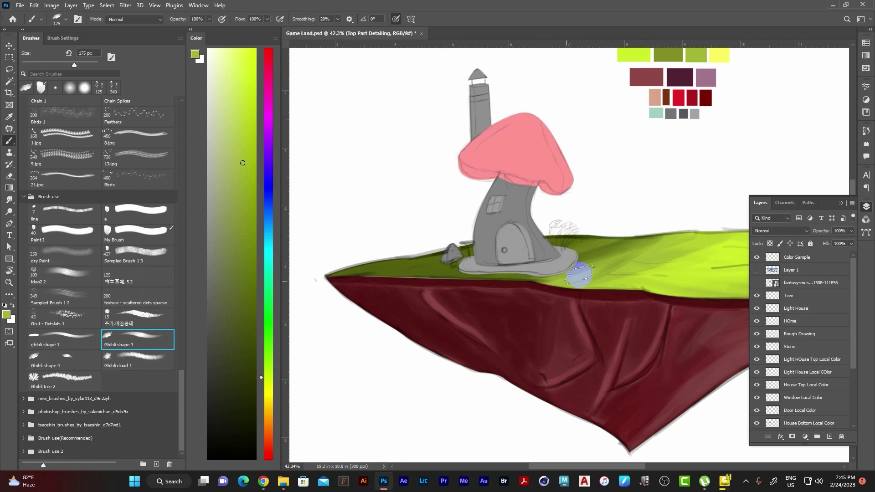
key(ctrl+plus)
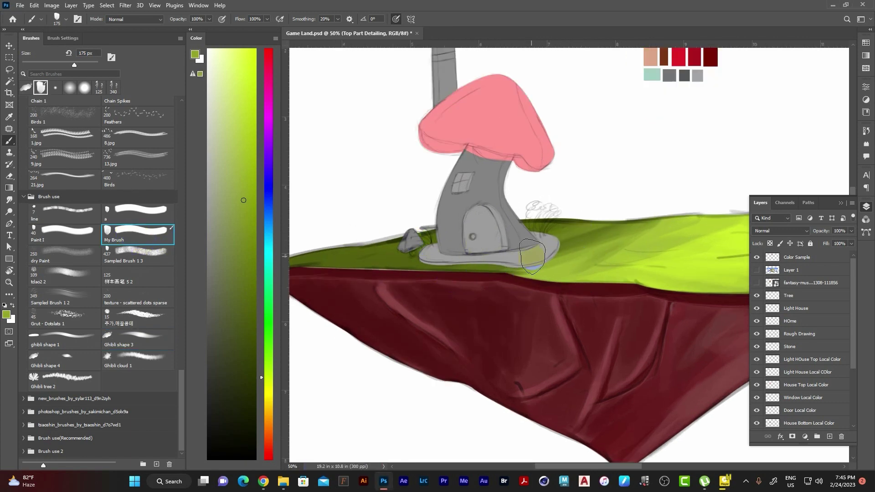
scroll(532, 256, left, 3)
alt+click(439, 254)
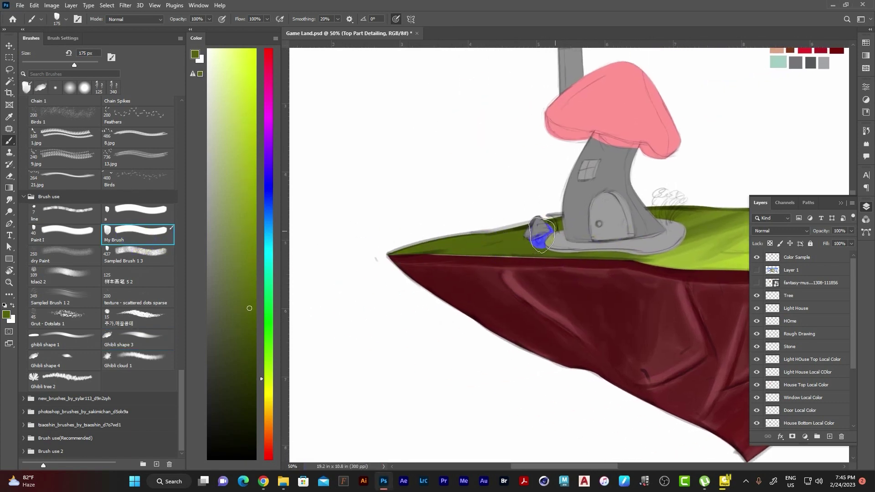
- Paint dark green grass streaks at 70 px, undo the curved one, and dab a light yellow highlight
drag(567, 237, 426, 268)
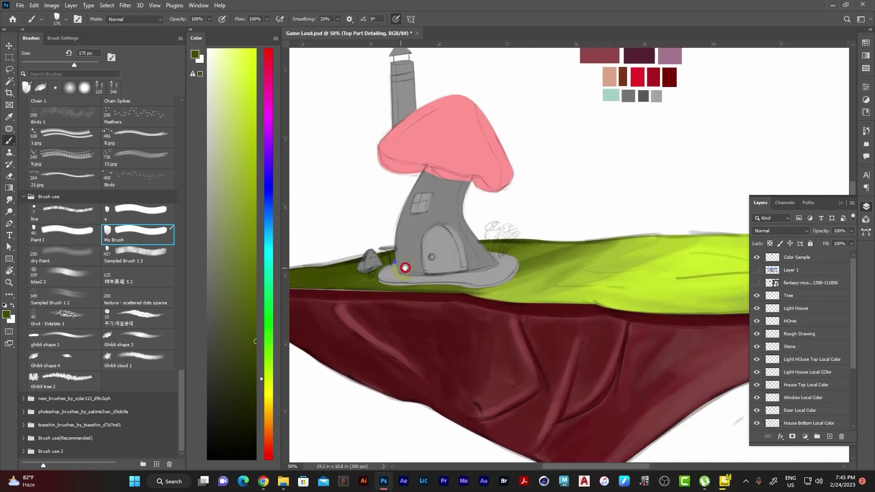
mouse_move(498, 215)
mouse_down()
mouse_move(356, 237)
mouse_move(648, 256)
mouse_move(463, 223)
mouse_up()
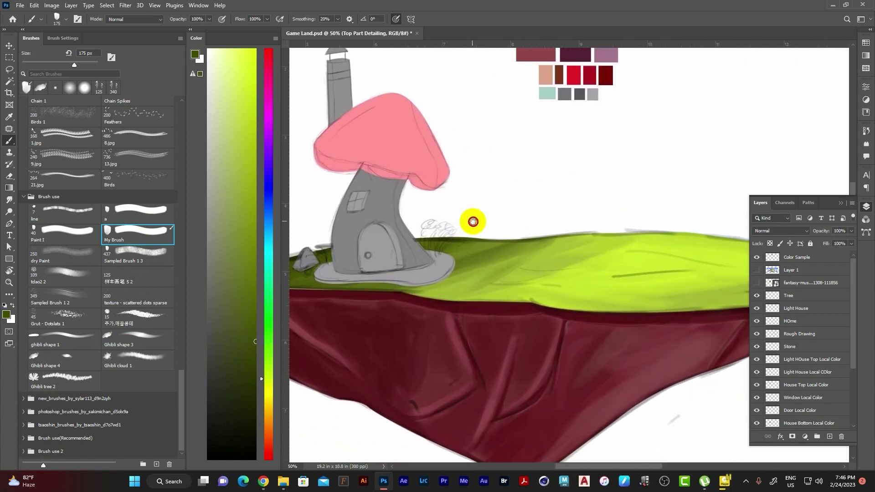
key(bracketleft)
key(bracketleft)
key(bracketleft)
mouse_move(609, 268)
mouse_down()
mouse_move(660, 265)
mouse_move(617, 267)
mouse_up()
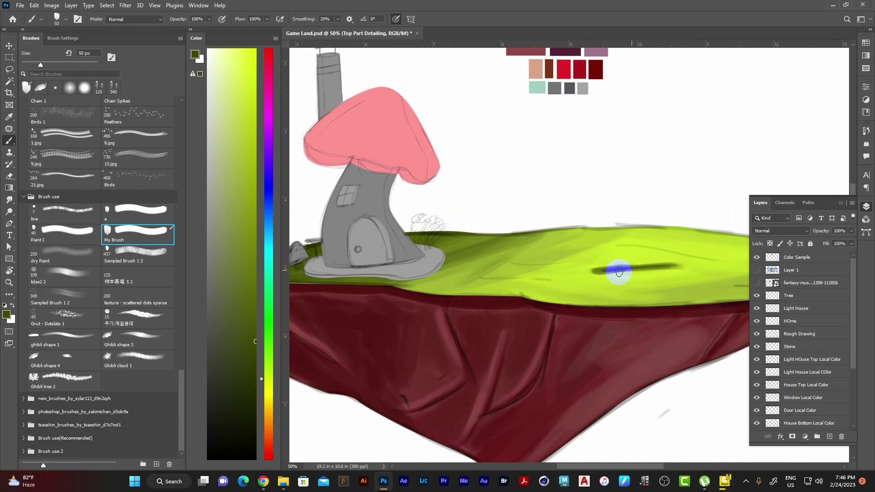
drag(517, 253, 585, 273)
key(ctrl+z)
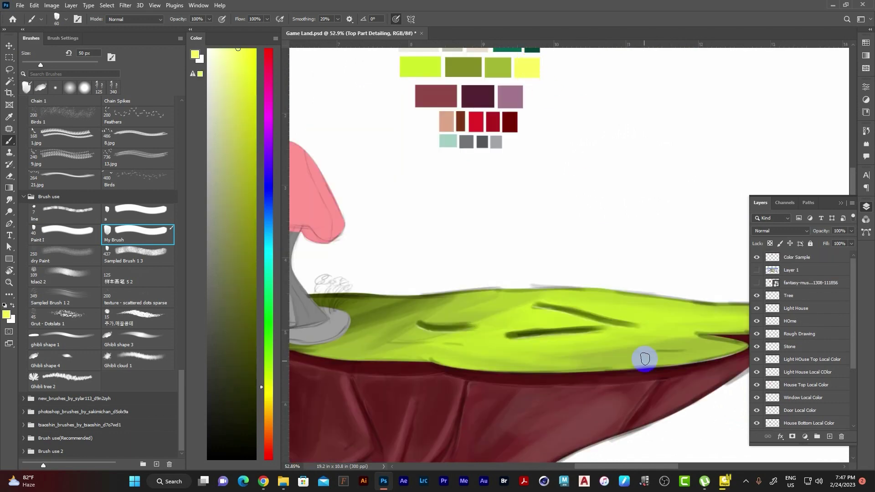
click(414, 311)
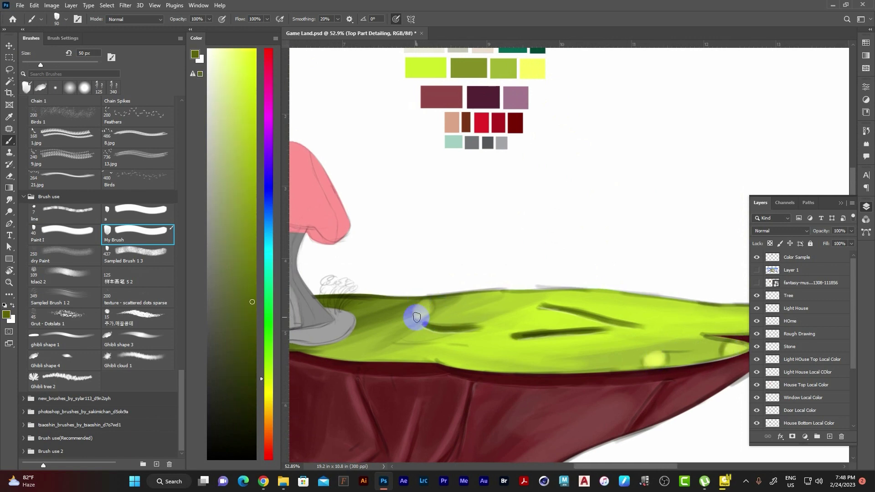
key(bracketleft)
key(bracketleft)
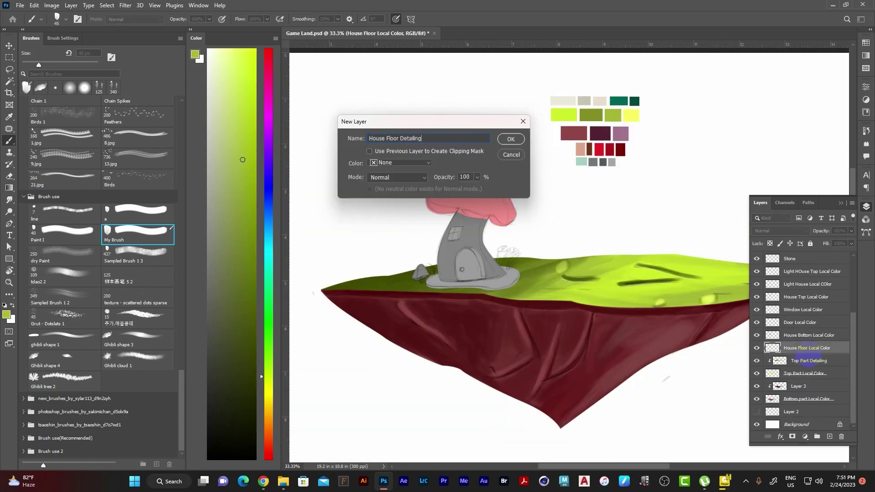
- Create the 'House Floor Detailing' layer and line the floor's lower edge in dark green
key(Return)
scroll(498, 308, up, 2)
key(i)
click(600, 128)
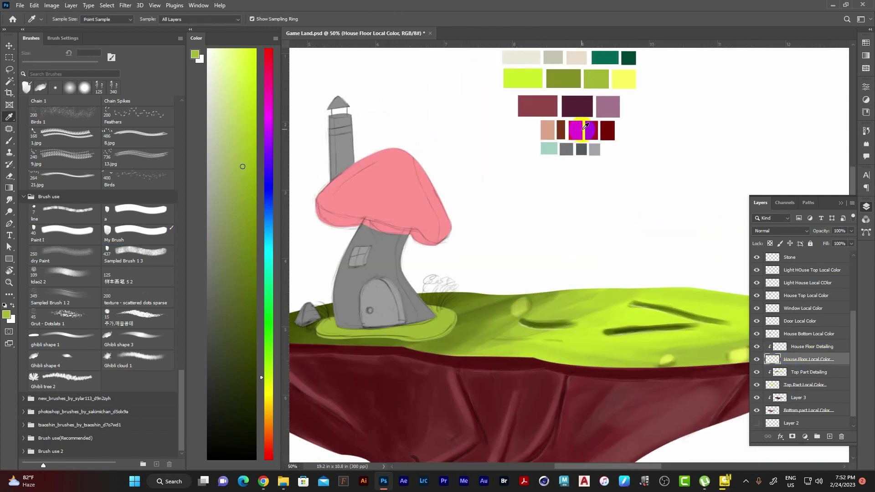
key(b)
scroll(416, 328, up, 3)
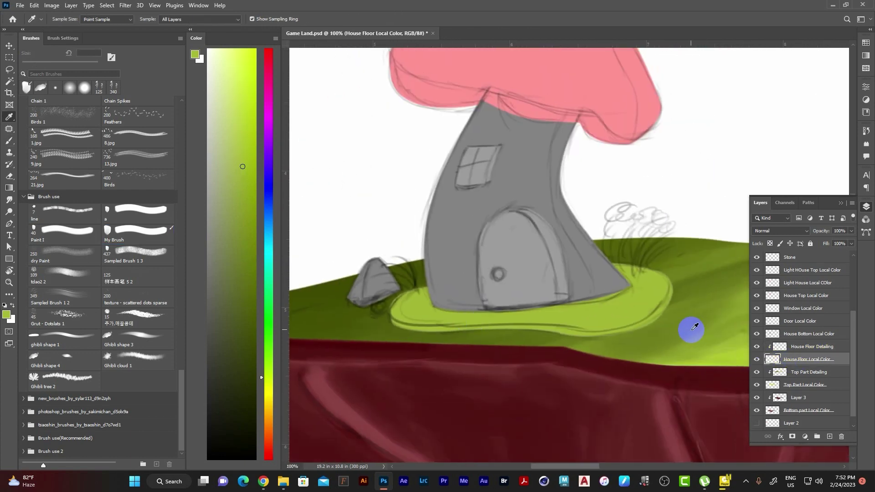
mouse_move(668, 292)
mouse_down()
mouse_move(509, 327)
mouse_move(601, 332)
mouse_move(669, 289)
mouse_up()
key(bracketleft)
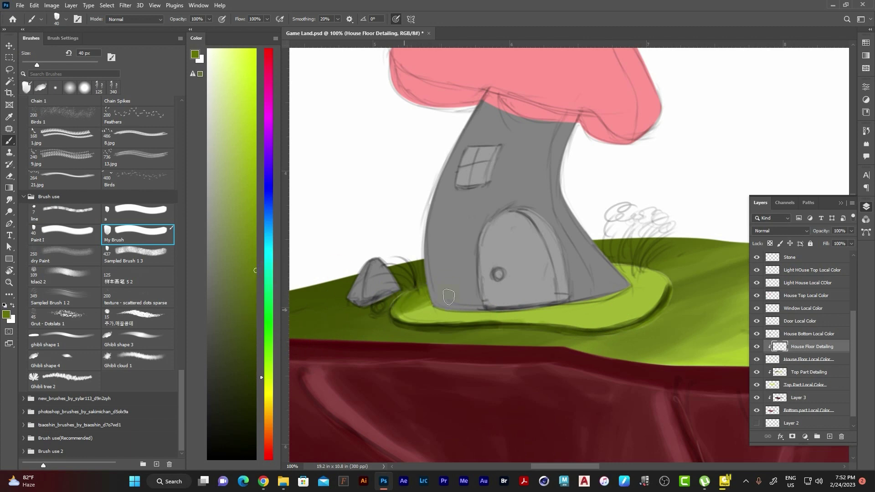
- Darken the floor's lower and right edges and shade along its white rim and the house base
mouse_move(449, 297)
mouse_down()
mouse_move(450, 313)
mouse_move(416, 297)
mouse_move(629, 313)
mouse_up()
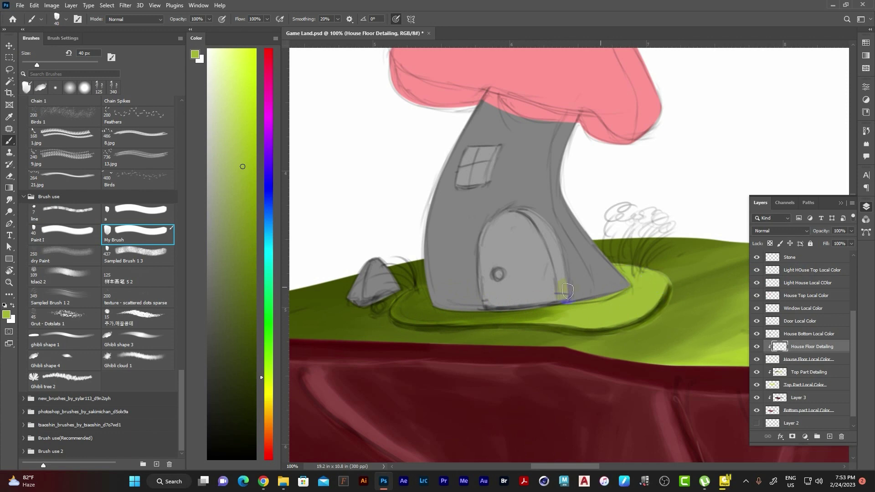
drag(622, 261, 664, 290)
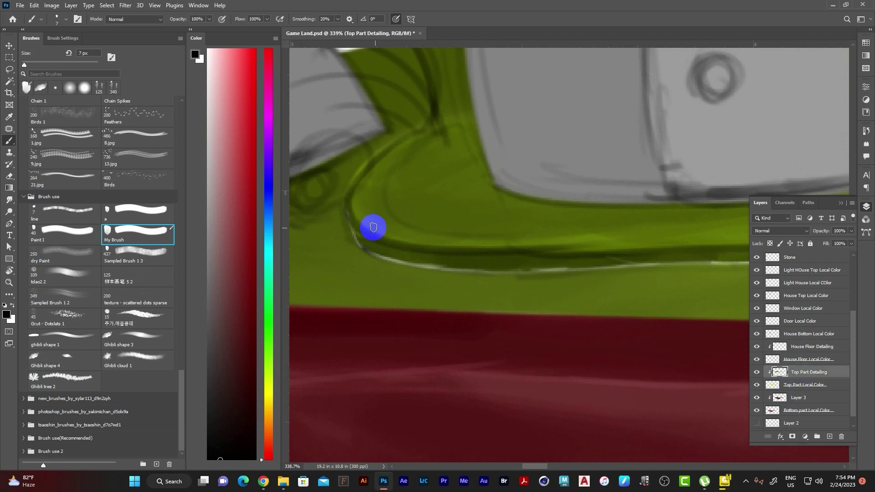
drag(373, 227, 745, 276)
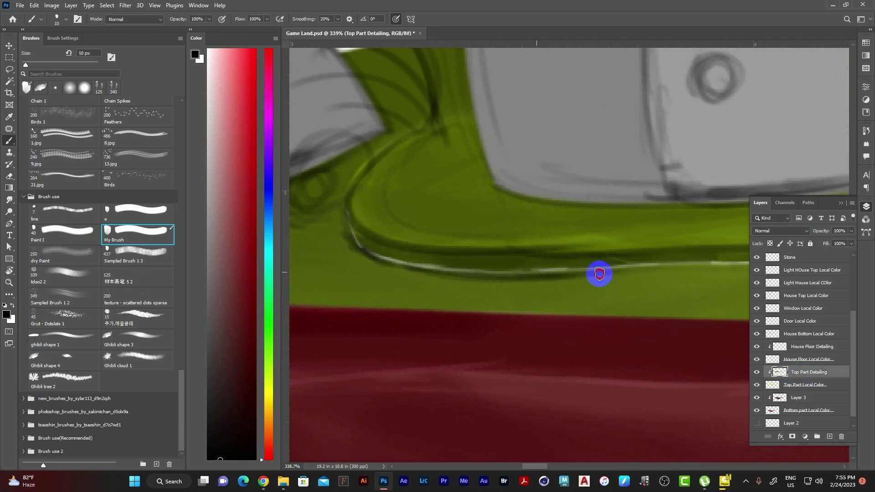
mouse_move(474, 258)
mouse_down()
mouse_move(654, 250)
mouse_move(689, 261)
mouse_up()
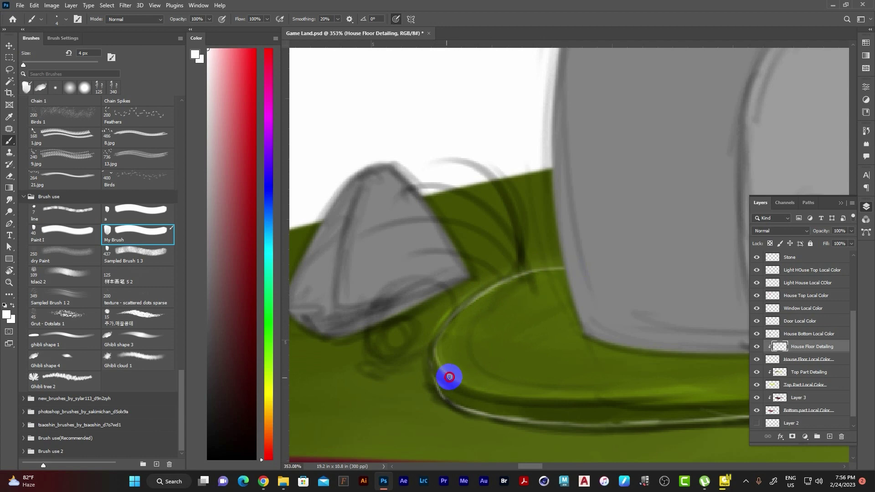
drag(449, 375, 579, 399)
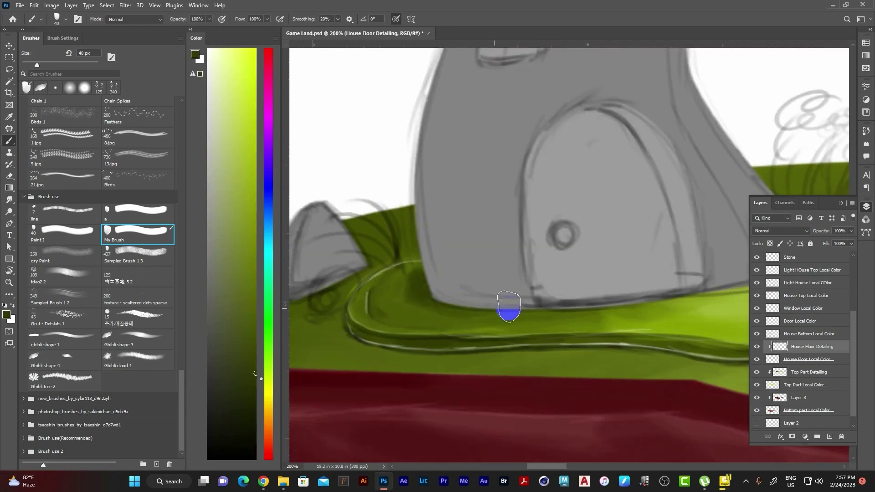
mouse_move(507, 308)
mouse_down()
mouse_move(620, 307)
mouse_move(441, 299)
mouse_up()
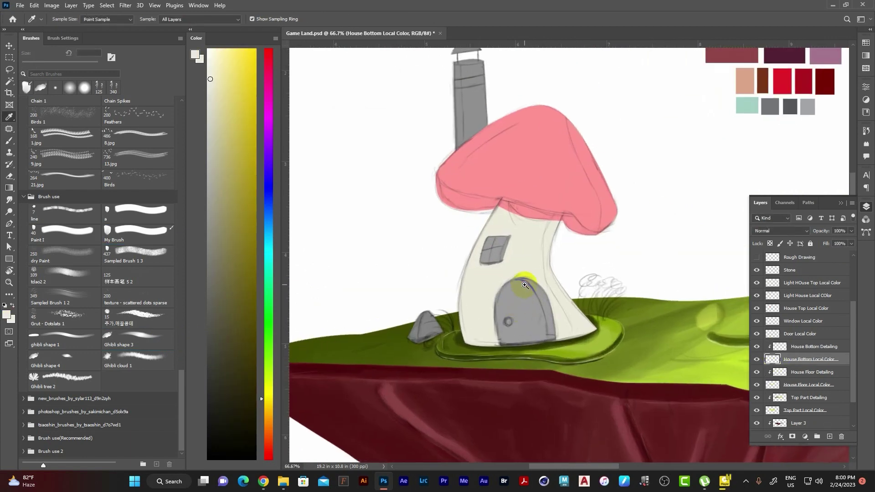
- Shade the cream house body's left and right edges with grey using a textured brush
drag(456, 313, 477, 313)
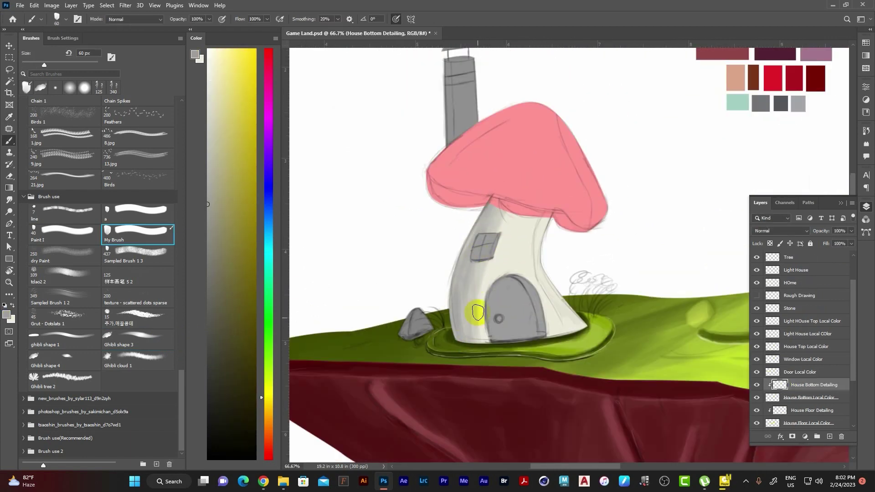
click(151, 337)
alt+click(484, 289)
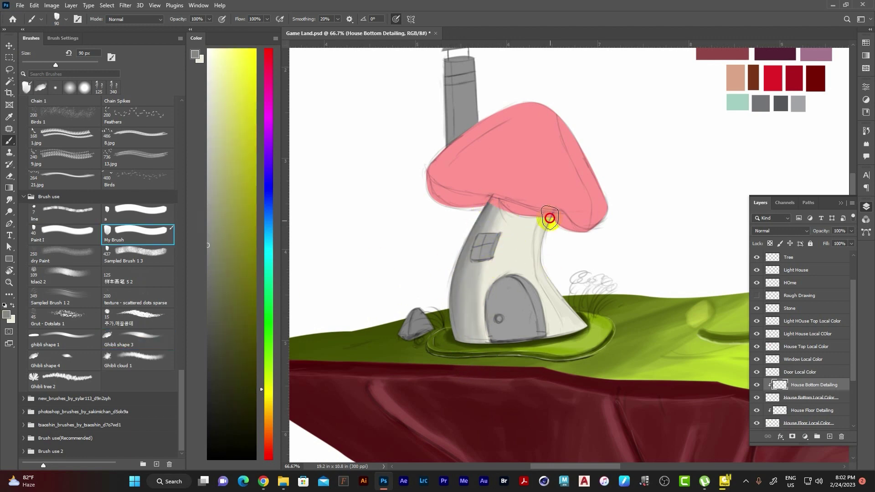
drag(549, 218, 551, 278)
alt+click(555, 325)
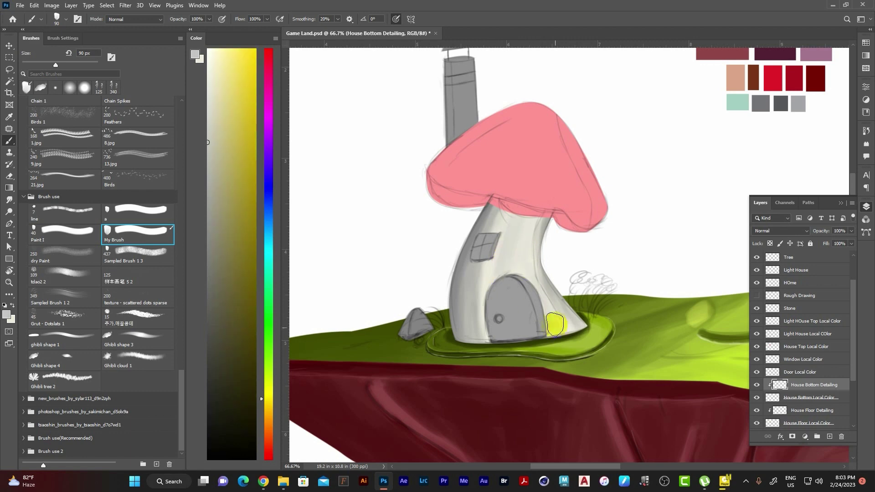
alt+click(453, 269)
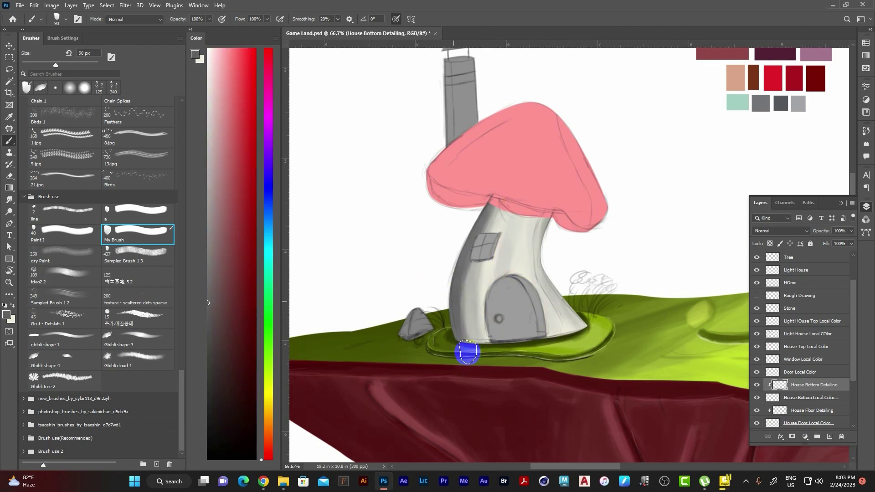
click(138, 339)
alt+click(471, 272)
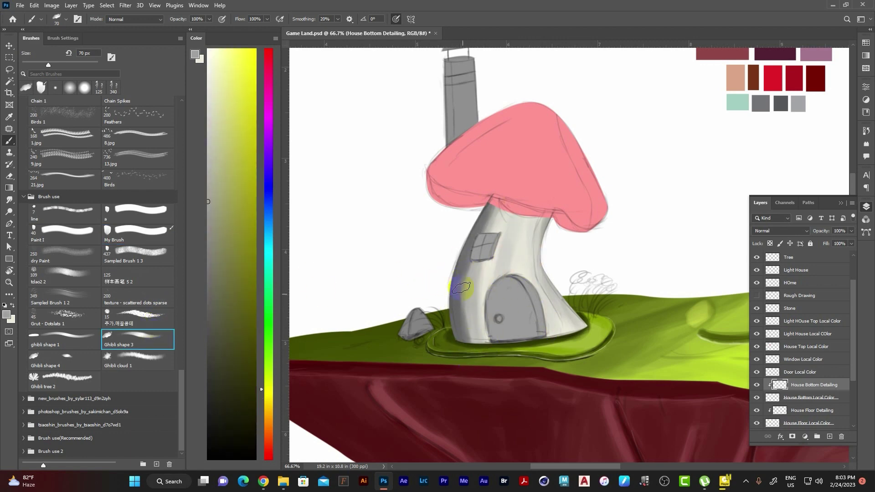
click(757, 295)
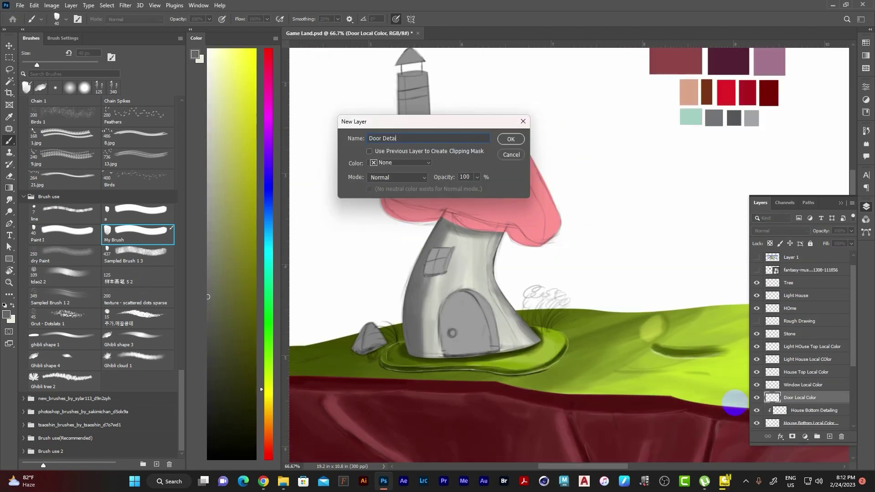
- Fill the door brown, clip the Door Detailing layer to it, and outline the door in dark brown
key(alt+BackSpace)
key(ctrl+d)
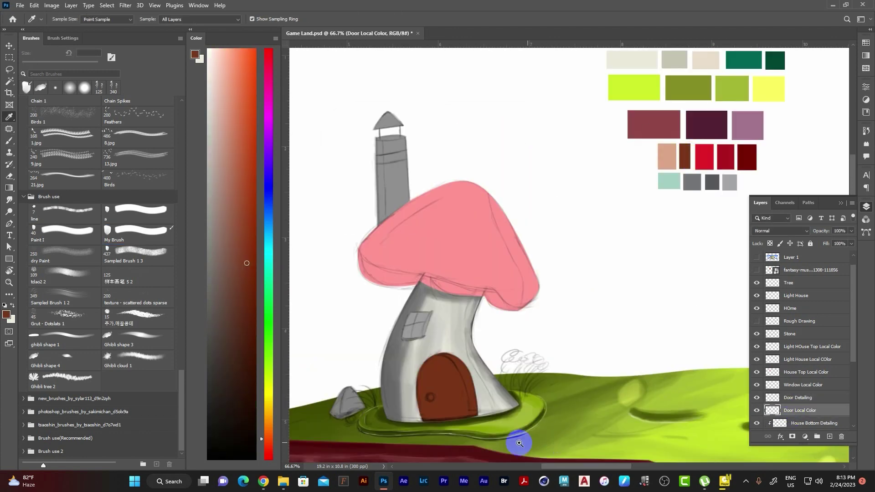
scroll(473, 367, up, 3)
click(804, 397)
key(ctrl+alt+g)
key(b)
mouse_move(369, 292)
mouse_down()
mouse_move(389, 273)
mouse_move(502, 254)
mouse_move(544, 402)
mouse_up()
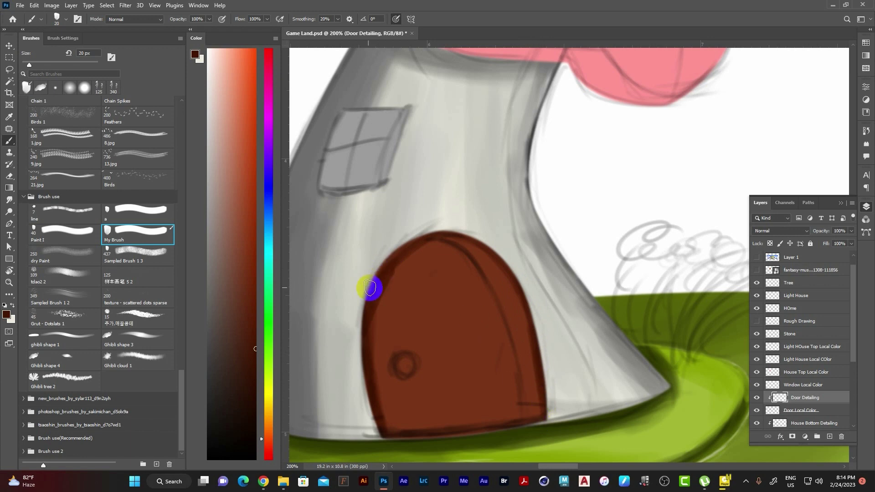
- Paint brown along the door's edges and add a dark, shaded round knob
alt+click(381, 303)
drag(401, 271, 378, 310)
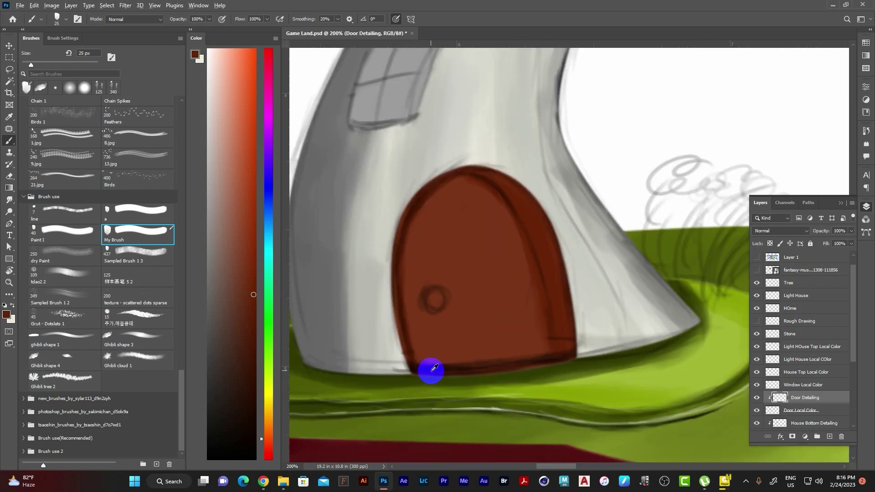
key(bracketleft)
drag(502, 172, 559, 269)
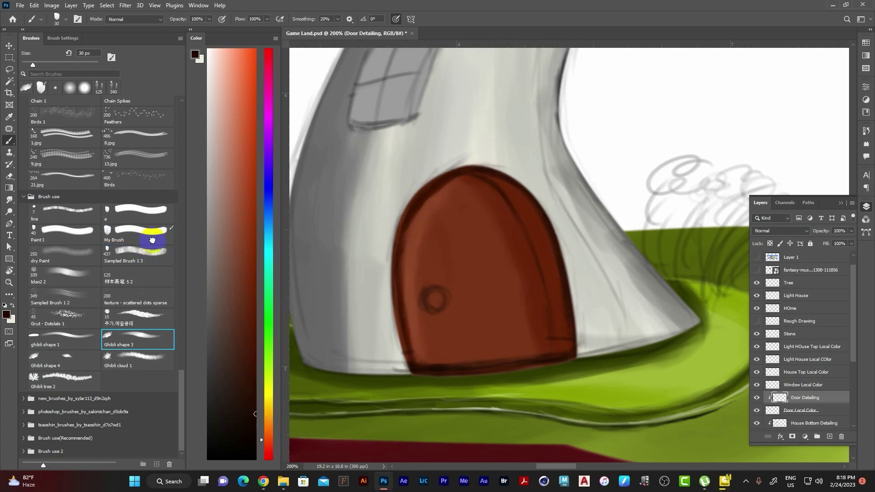
click(152, 240)
drag(432, 297, 436, 301)
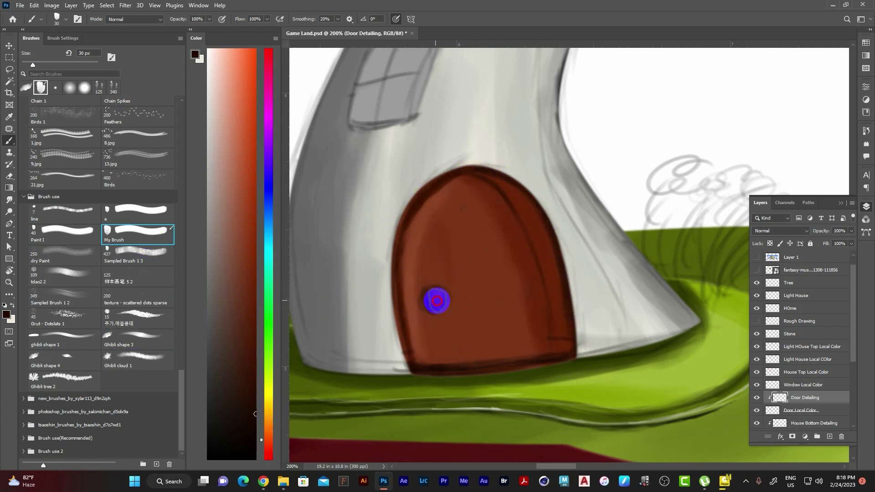
click(757, 308)
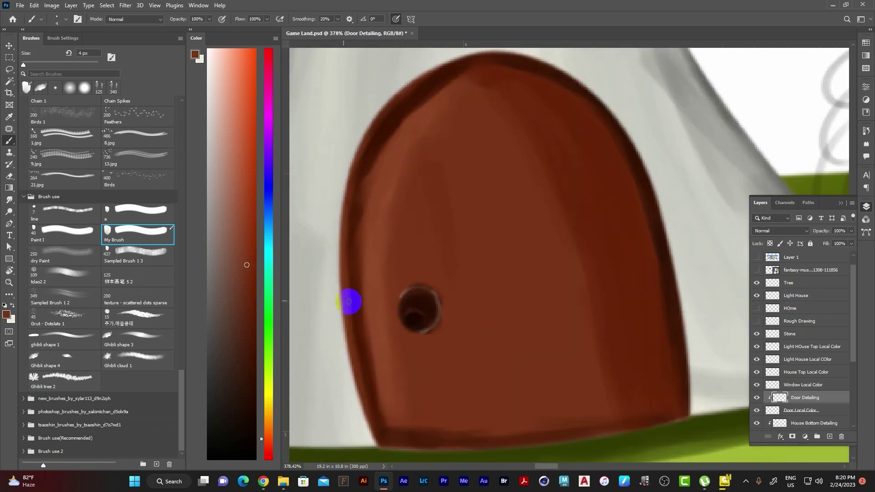
drag(413, 304, 451, 322)
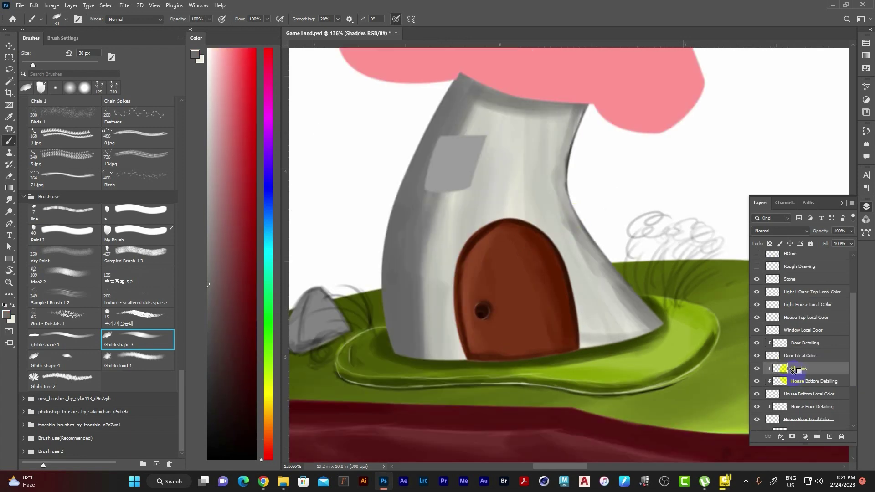
- Set the Shadow layer to Multiply and shade the house along the door's right edge
click(780, 230)
click(774, 256)
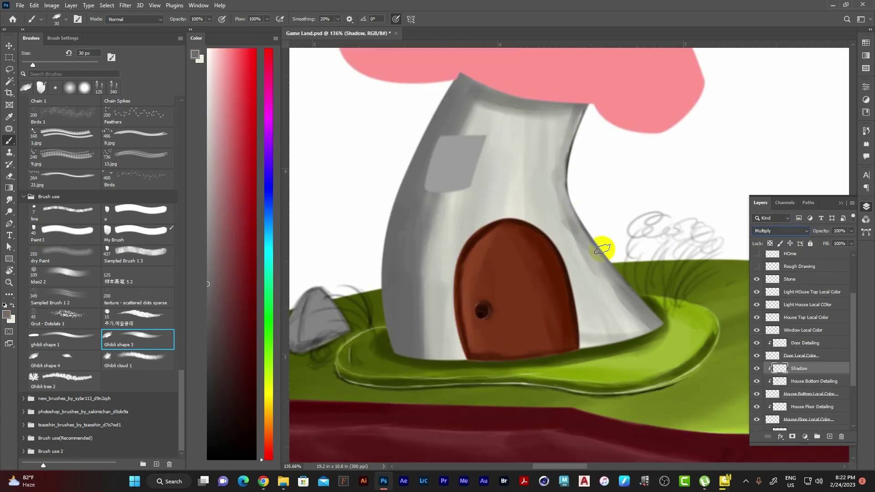
drag(545, 236, 577, 302)
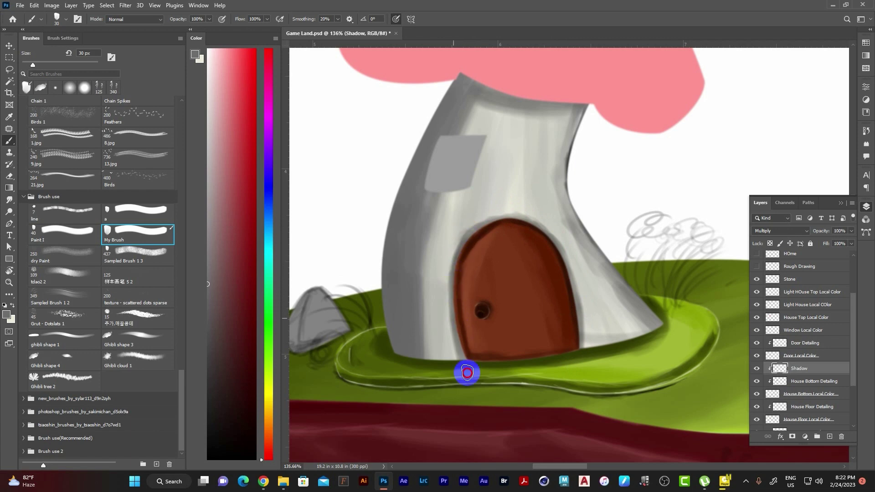
drag(559, 256, 584, 353)
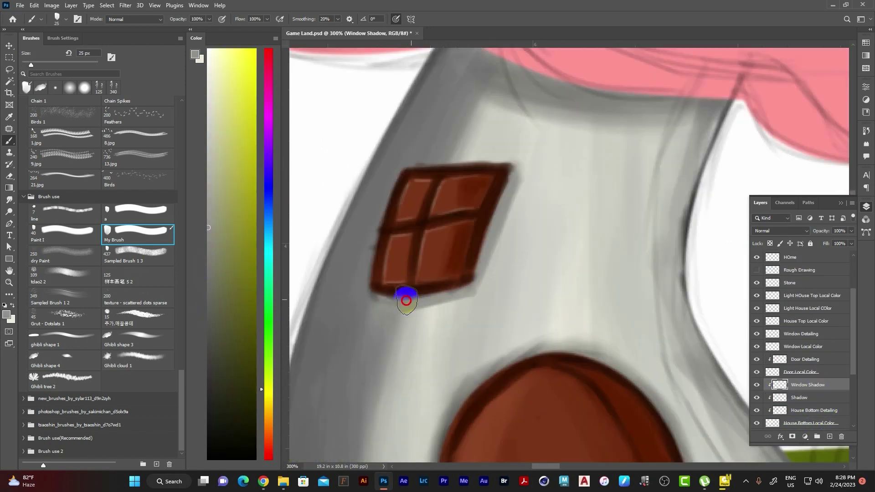
- Shade the window's bottom and right edges with a smaller brush
key(bracketleft)
key(bracketleft)
key(bracketleft)
drag(406, 300, 506, 189)
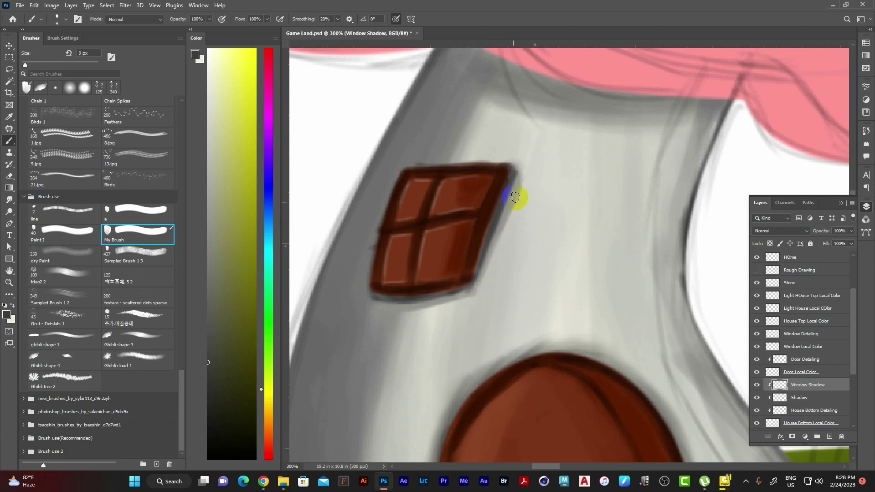
key(ctrl+0)
key(Tab)
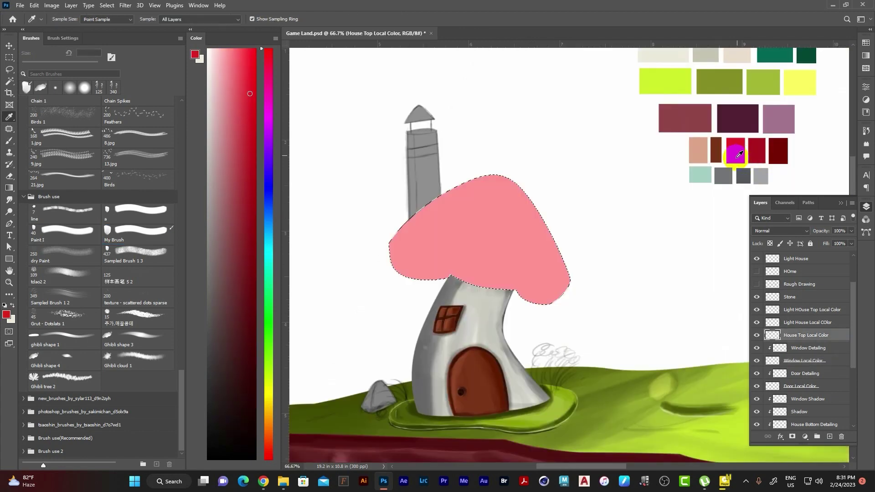
- Rename the layer 'House Top Detailing' and clip it to the layer below
key(BackSpace)
key(BackSpace)
key(BackSpace)
text(H)
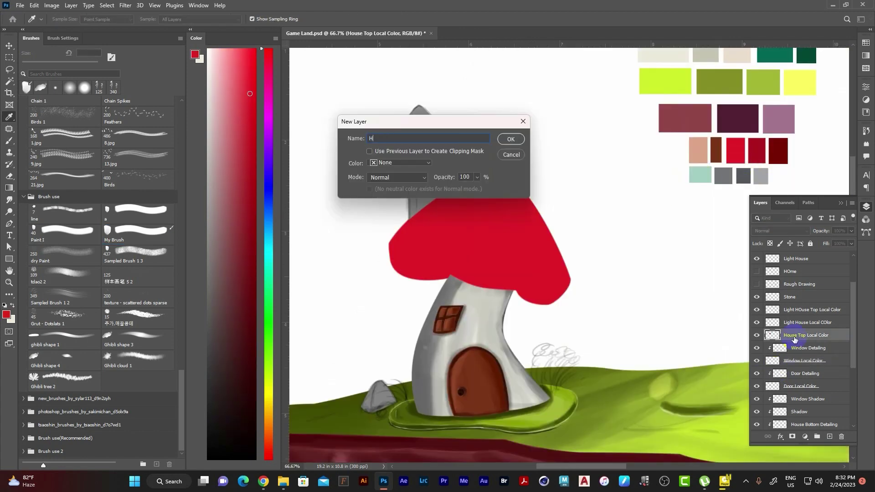
text(ouse Top Detailing)
key(Return)
key(alt+ctrl+g)
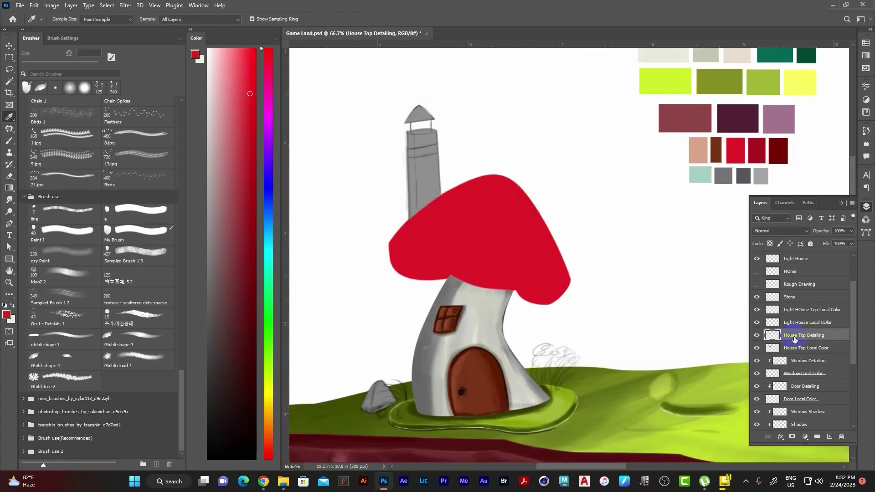
key(b)
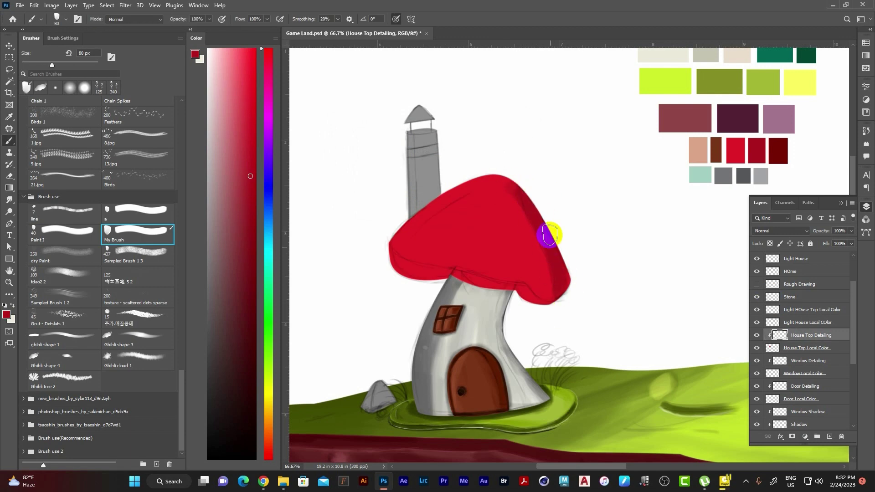
- Darken the mushroom cap's right side, left edge and underside
mouse_move(547, 234)
mouse_down()
mouse_move(528, 278)
mouse_move(527, 212)
mouse_move(547, 259)
mouse_up()
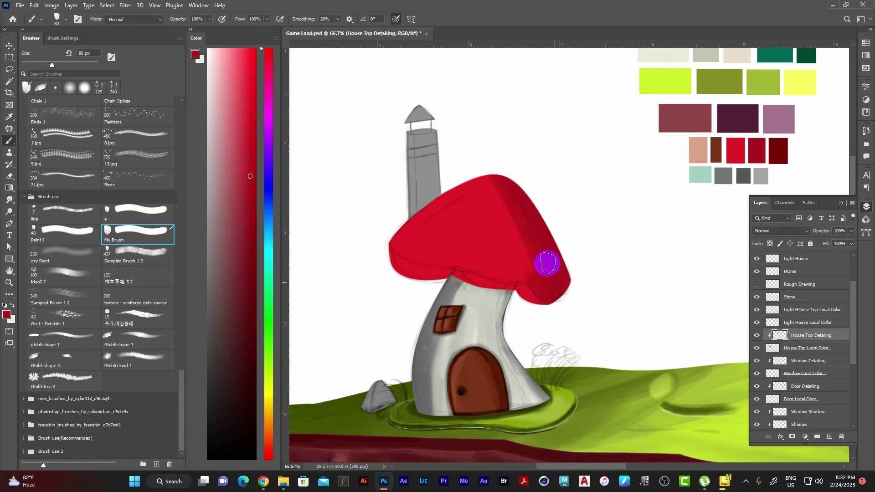
scroll(547, 259, up, 4)
drag(367, 265, 373, 280)
mouse_move(370, 259)
mouse_down()
mouse_move(398, 277)
mouse_move(369, 277)
mouse_move(486, 293)
mouse_move(450, 301)
mouse_move(352, 236)
mouse_up()
key(bracketleft)
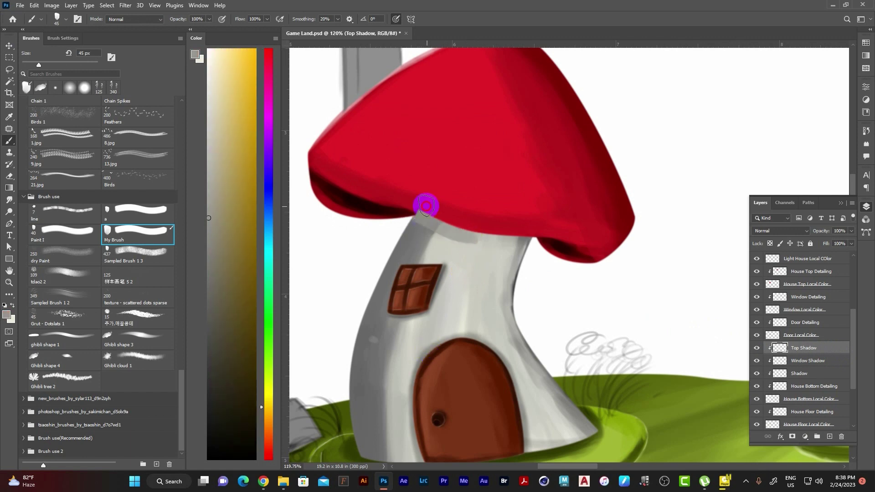
- Paint a Gaussian-blurred grey shadow under the cap and start a Light House Detailing layer
drag(426, 206, 541, 232)
click(126, 5)
mouse_move(130, 121)
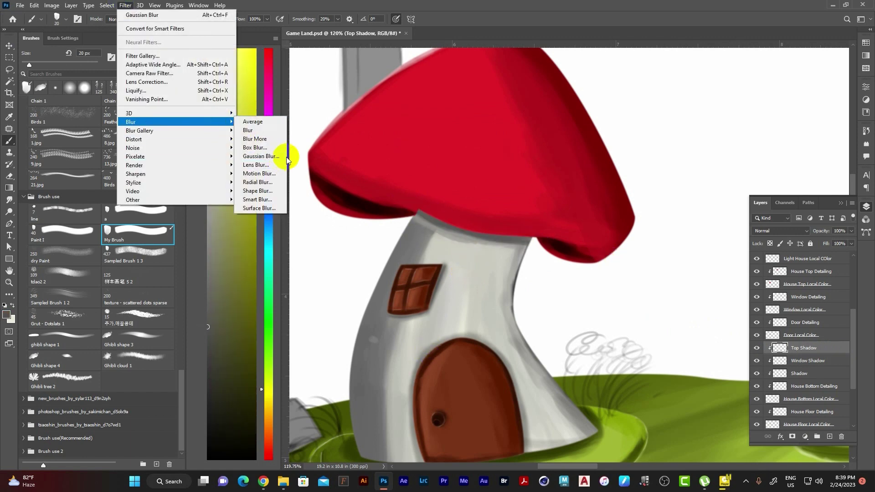
click(264, 160)
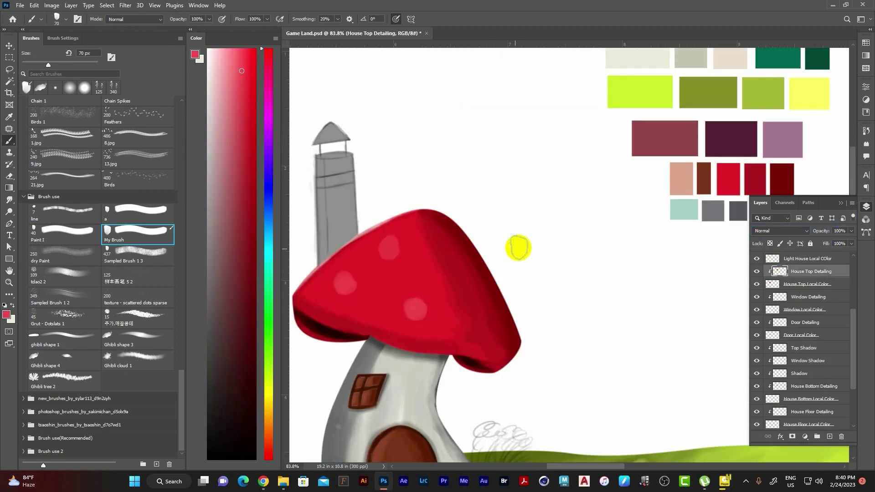
alt+click(518, 247)
click(413, 305)
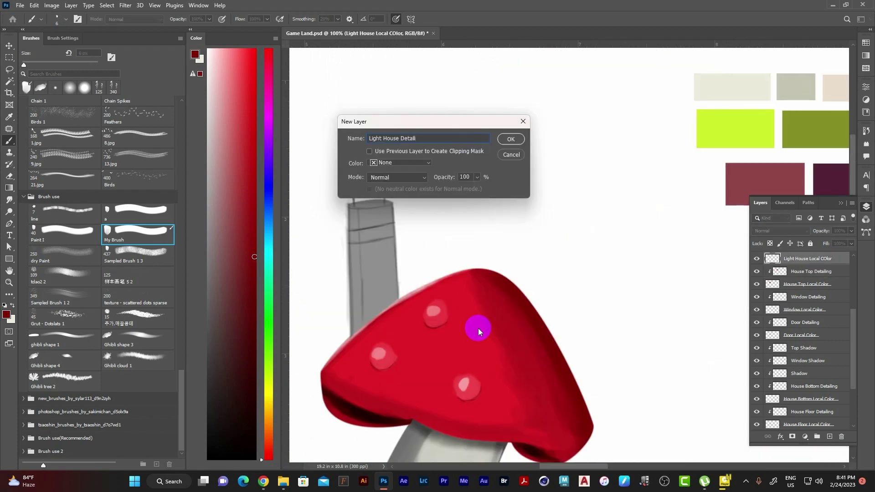
text(ng)
key(Return)
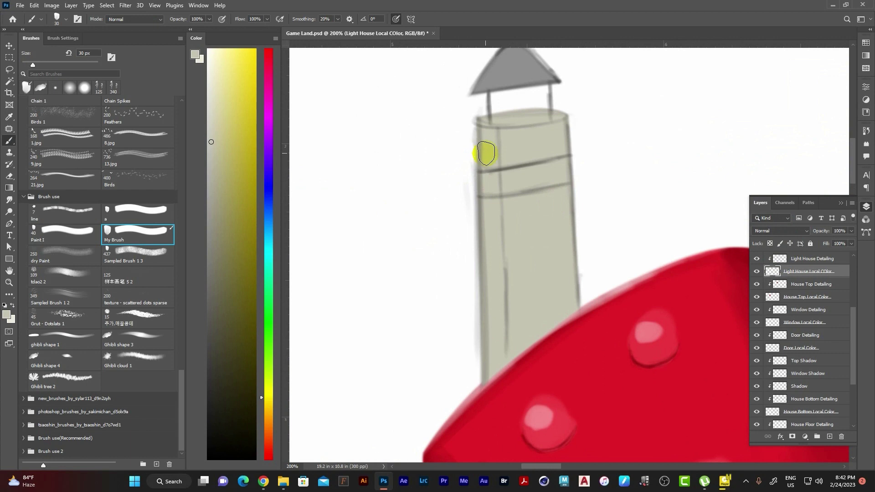
- Shade the lighthouse chimney's left edge and side dark grey, with dark strokes along its rim
key(alt+bracketright)
mouse_move(480, 164)
mouse_down()
mouse_move(493, 351)
mouse_move(488, 154)
mouse_up()
drag(489, 226, 499, 362)
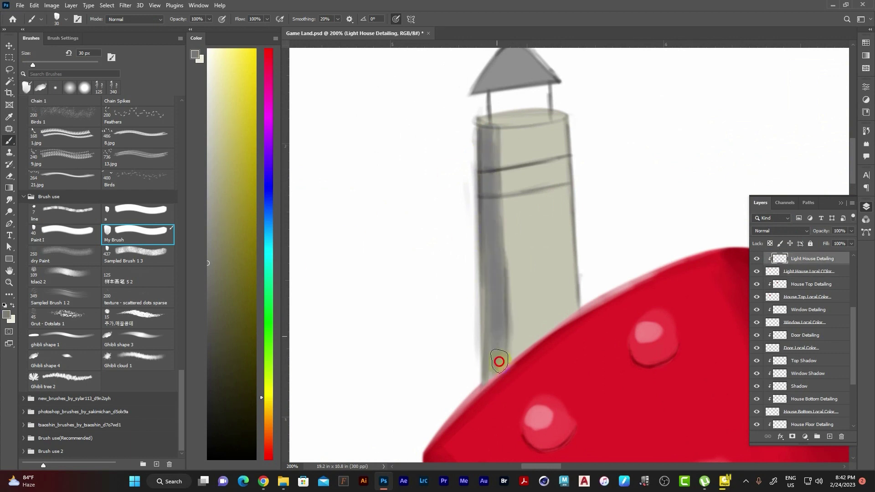
scroll(486, 299, up, 3)
key(bracketleft)
mouse_move(451, 256)
mouse_down()
mouse_move(562, 244)
mouse_move(480, 250)
mouse_move(531, 251)
mouse_up()
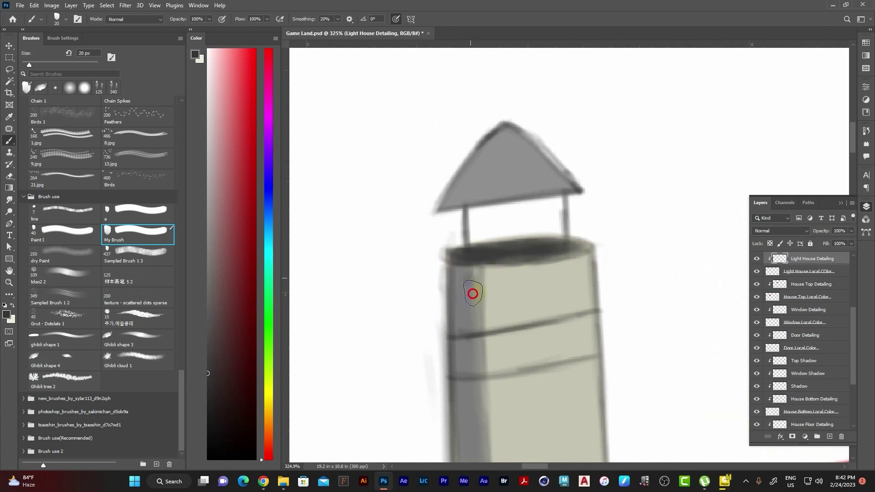
scroll(473, 294, down, 3)
- Add light grey shading to the lighthouse's right side and a faint rim highlight
drag(498, 130, 515, 323)
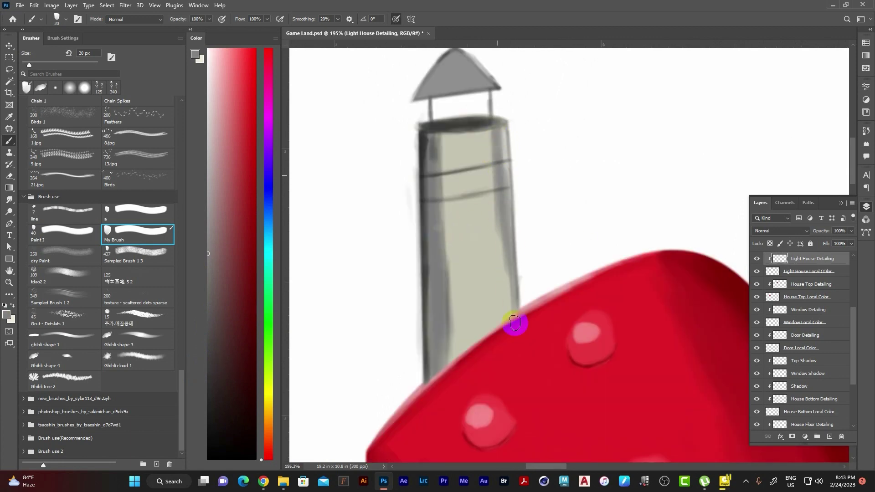
scroll(514, 323, up, 1)
key(bracketleft)
key(bracketleft)
key(bracketleft)
drag(422, 197, 543, 211)
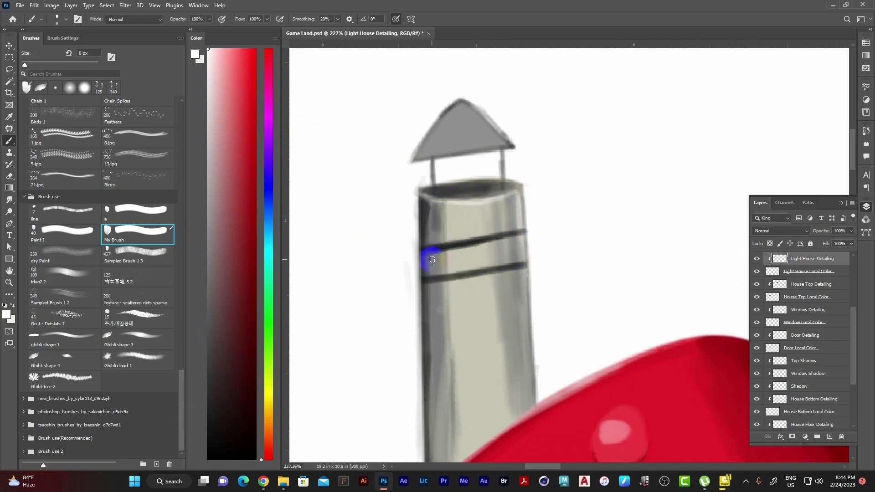
scroll(486, 277, down, 2)
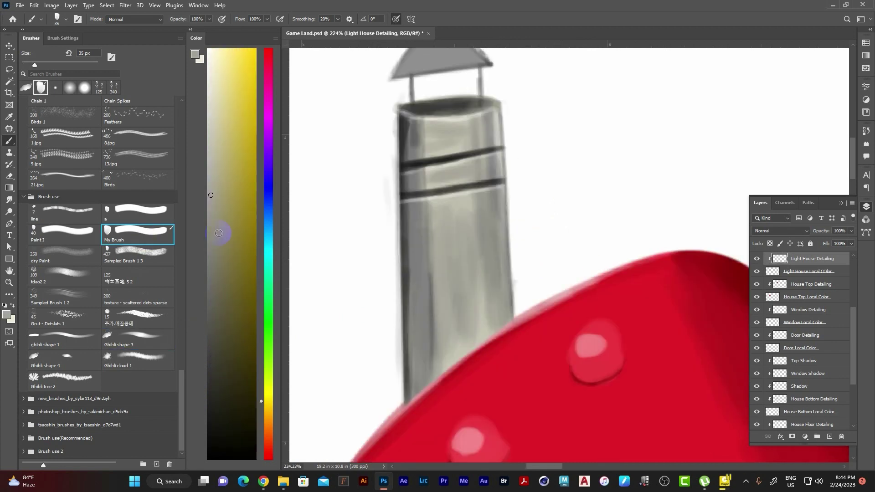
scroll(507, 306, up, 3)
key(bracketright)
- Pick near-black with a small brush and select the Light House Local COlor layer for the roof posts
alt+click(480, 267)
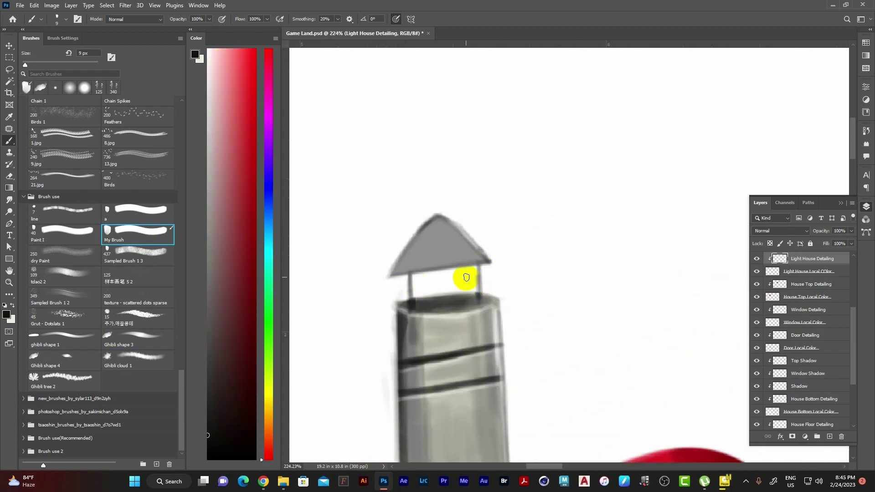
key(alt+bracketleft)
scroll(428, 314, up, 3)
key(bracketleft)
key(bracketleft)
key(bracketleft)
alt+click(373, 245)
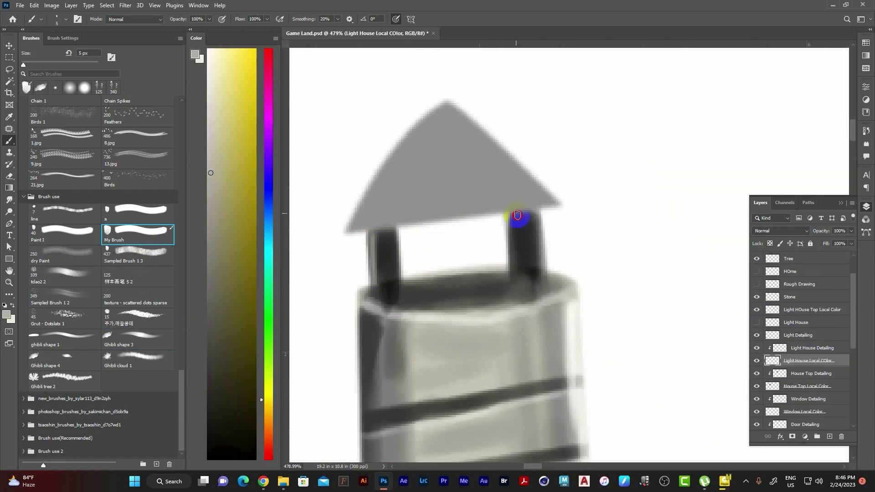
scroll(515, 219, down, 5)
scroll(464, 234, up, 3)
- Create a clipped 'Light House Top Detailimng' layer and darken the roof's left slope in black
key(ctrl+shift+n)
text(Light House Top Detailimng)
key(Return)
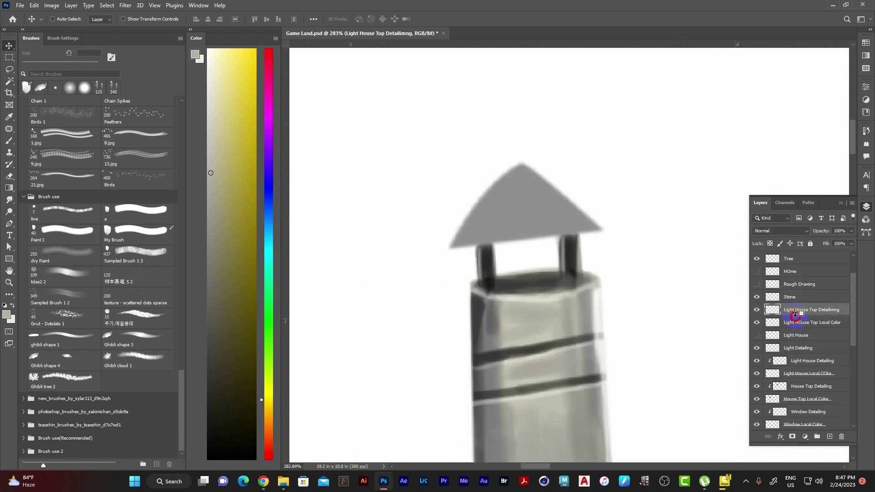
key(bracketright)
key(bracketright)
key(bracketright)
key(d)
key(bracketleft)
key(bracketleft)
mouse_move(519, 173)
mouse_down()
mouse_move(469, 234)
mouse_move(487, 242)
mouse_up()
scroll(487, 241, down, 2)
key(x)
key(bracketleft)
key(bracketleft)
key(bracketleft)
- Repaint the stone in darker red and maroon, reshaping its peak with a 15 px brush
key(x)
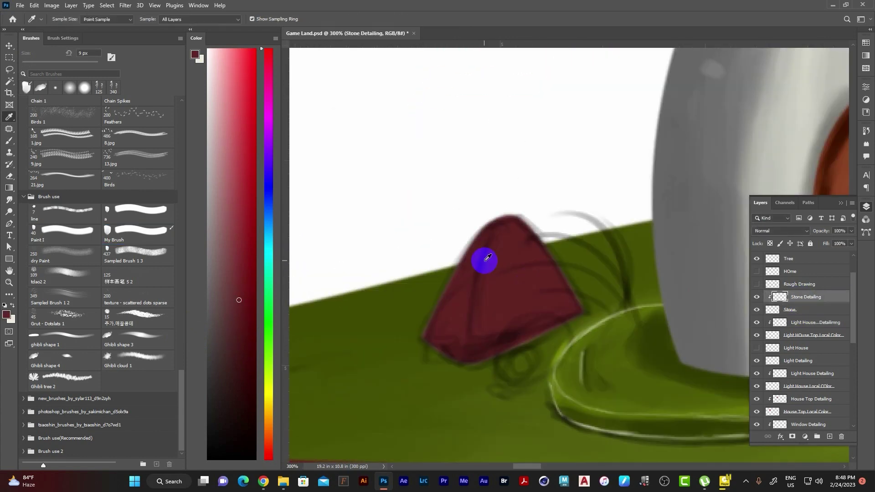
click(486, 258)
key(b)
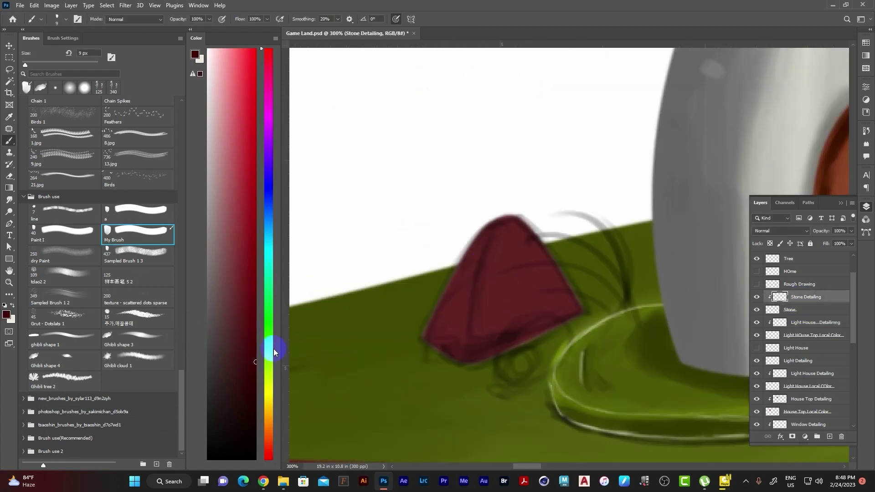
mouse_move(480, 246)
mouse_down()
mouse_move(455, 285)
mouse_move(463, 307)
mouse_move(428, 332)
mouse_move(467, 273)
mouse_move(474, 323)
mouse_move(550, 292)
mouse_up()
alt+click(488, 248)
scroll(537, 332, right, 3)
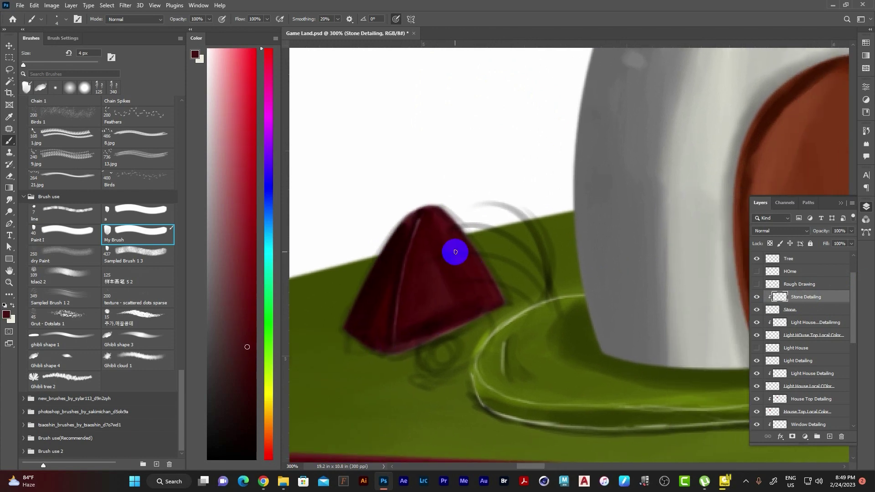
key(bracketleft)
drag(427, 219, 430, 233)
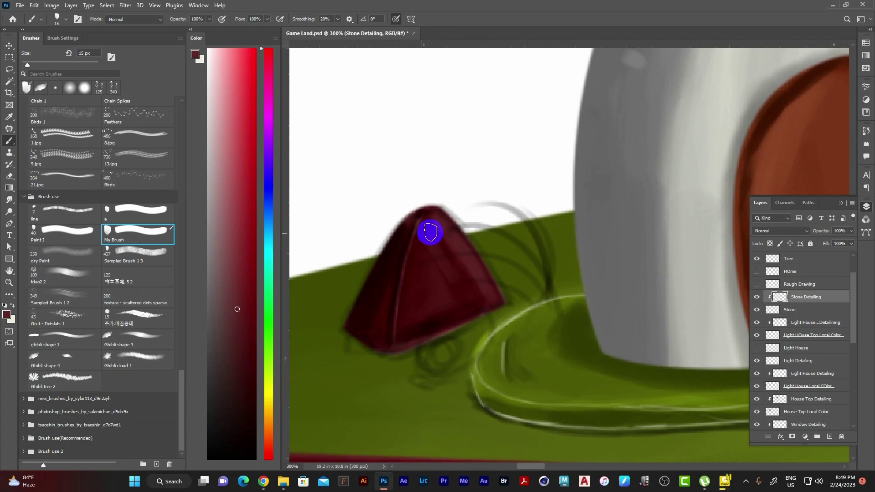
- Draw thin white highlight lines down the stone with a 3 px brush
key(x)
key(bracketleft)
key(bracketleft)
key(bracketleft)
key(ctrl+plus)
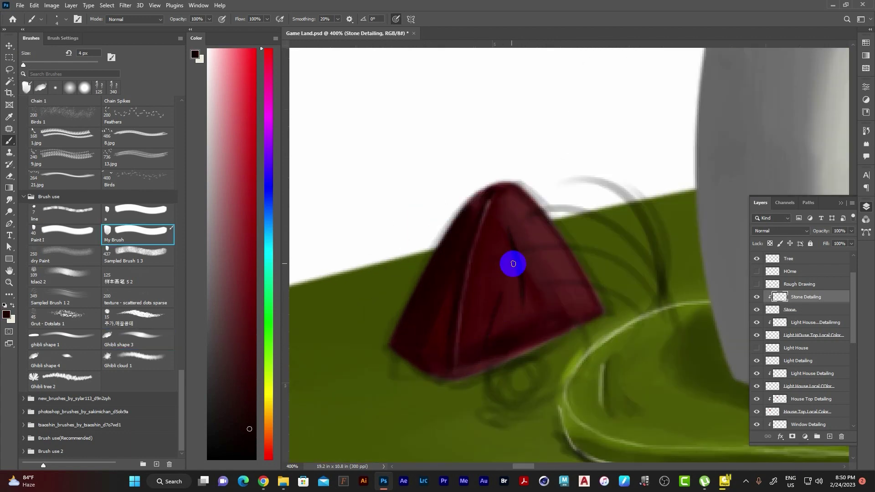
mouse_move(514, 232)
mouse_down()
mouse_move(518, 306)
mouse_move(487, 337)
mouse_up()
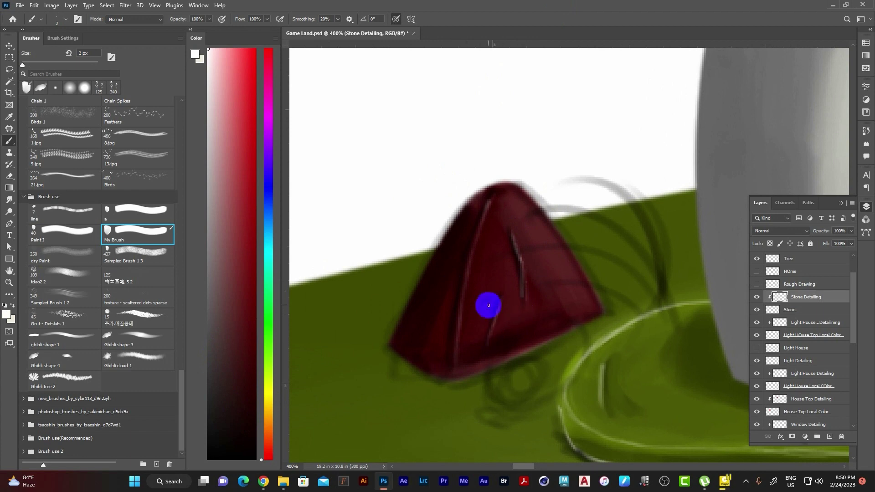
key(bracketleft)
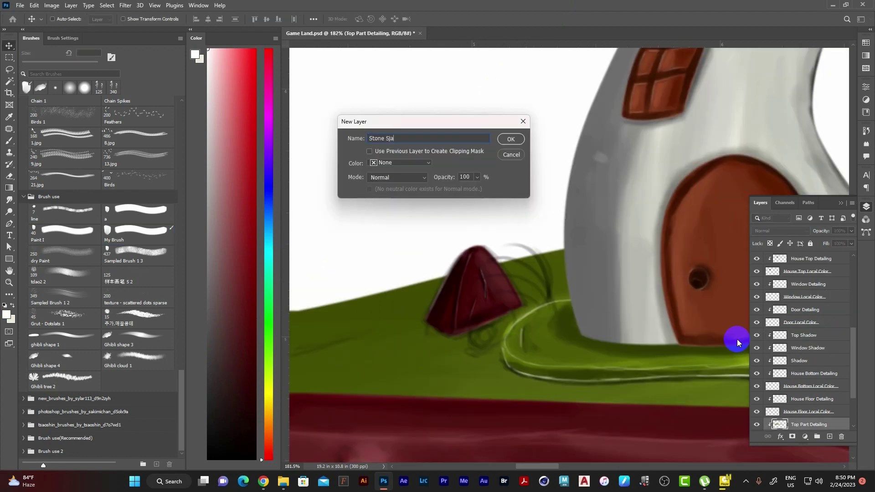
text(Stone Sha)
- Create a Stone Shadow layer set to Multiply and paint a black shadow under the stone
key(Return)
drag(477, 322, 504, 308)
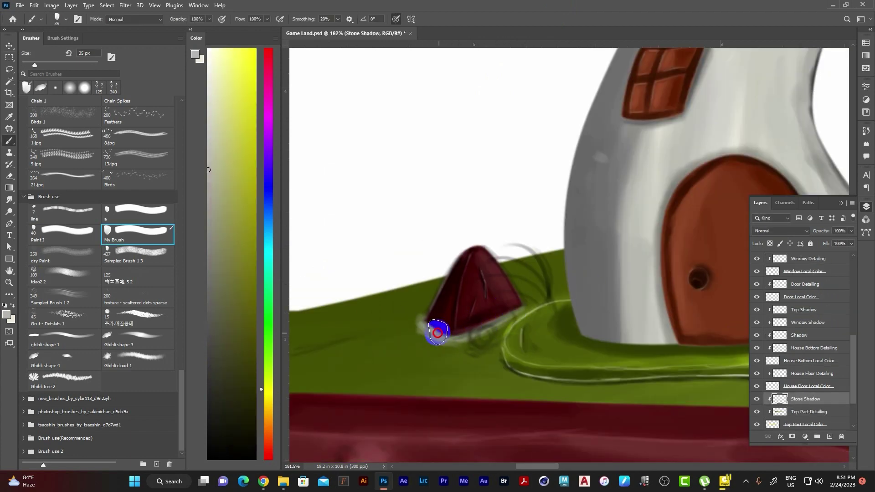
click(800, 231)
click(775, 268)
key(d)
key(bracketleft)
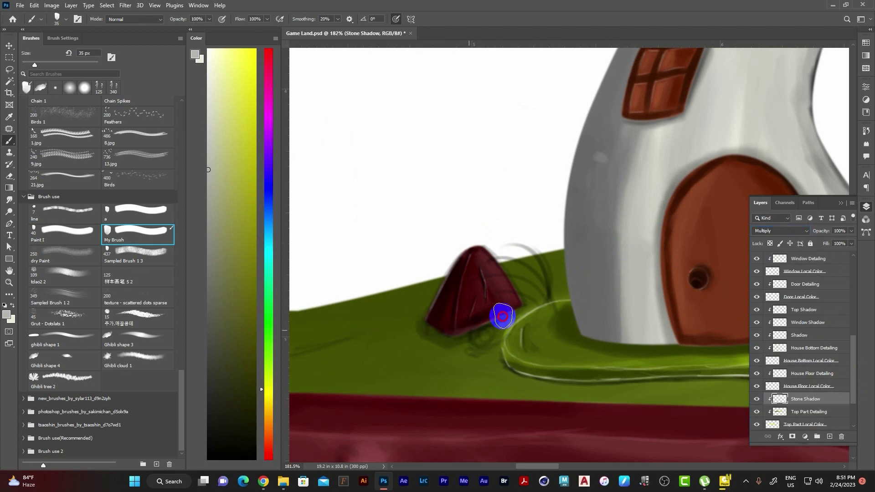
drag(474, 328, 445, 335)
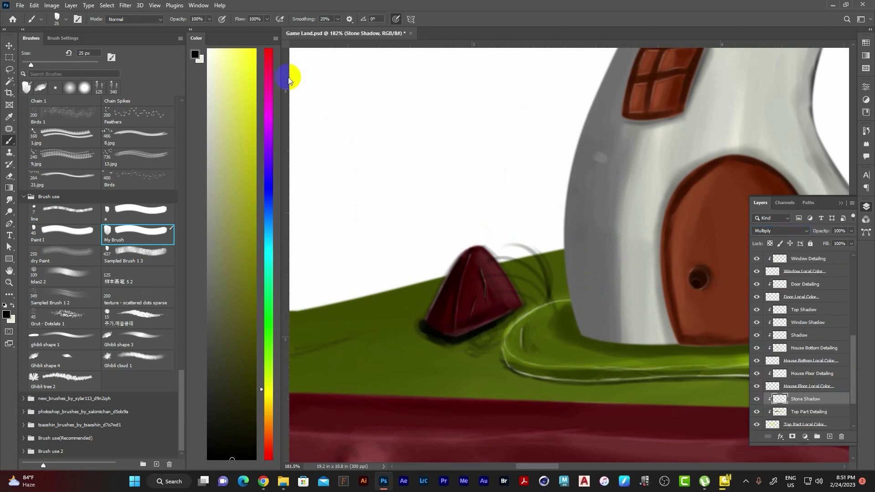
- Blur the stone shadow with a 6.4 px Gaussian Blur and lower its opacity to 84%
click(126, 5)
click(257, 157)
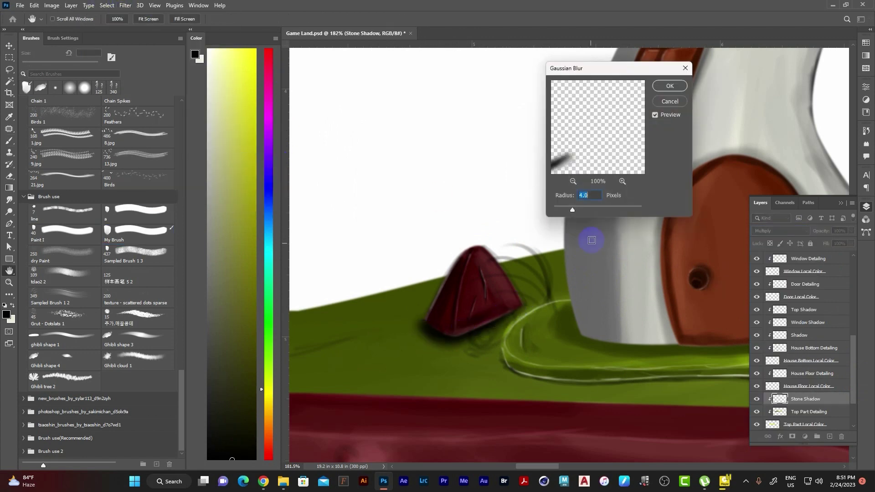
click(668, 86)
click(818, 231)
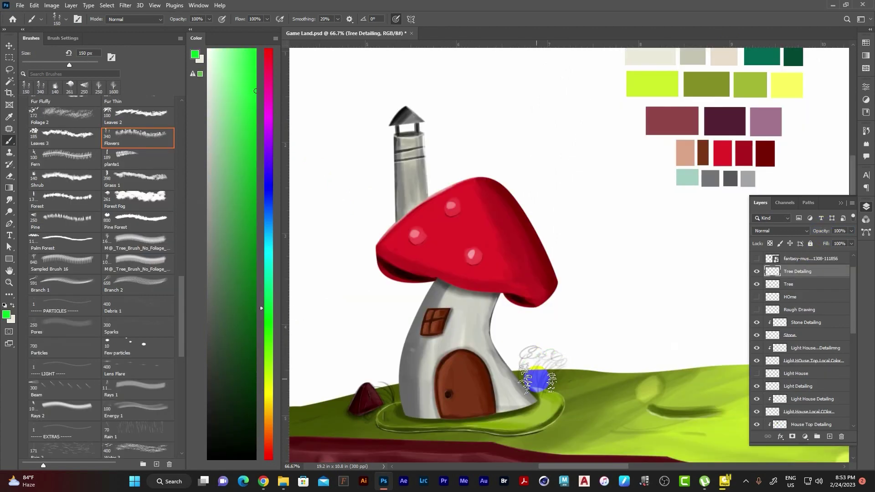
- Hide the Tree sketch layer and paint flowered green shrubs right of the house and beside the stone
click(756, 284)
drag(560, 390, 566, 381)
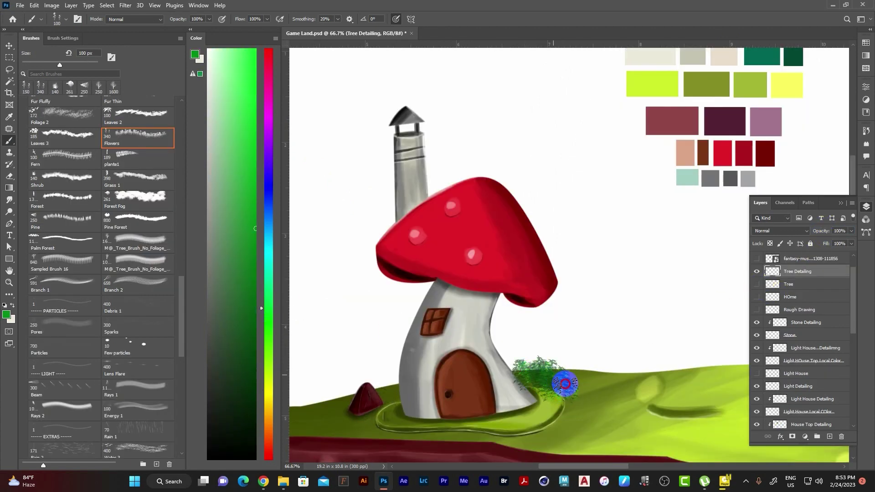
drag(387, 387, 382, 412)
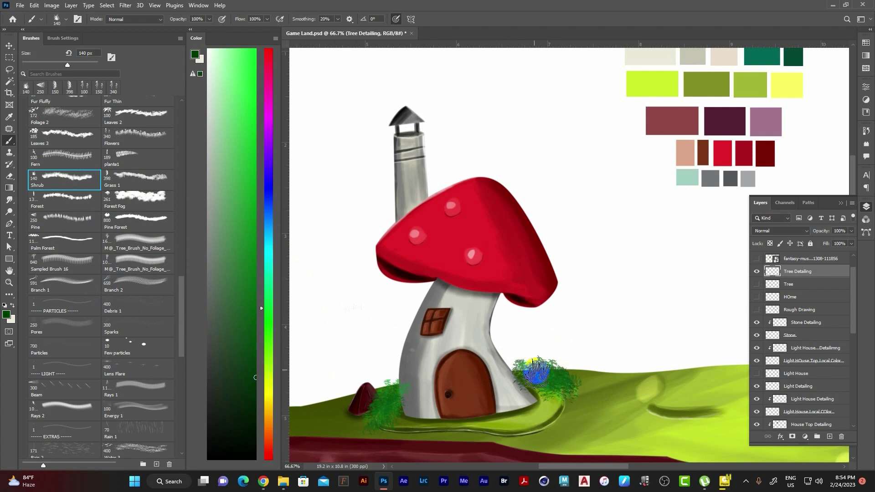
key(bracketleft)
drag(392, 392, 334, 417)
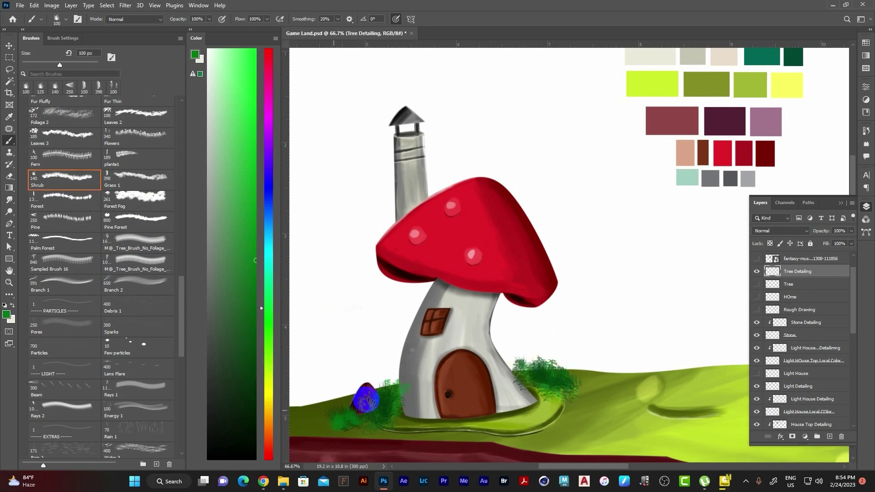